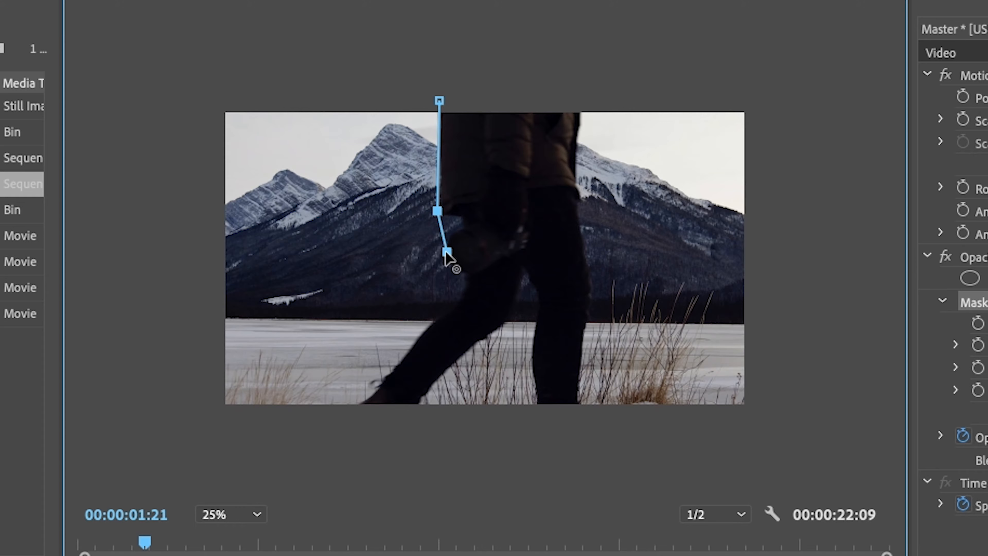
# Finish the pen mask down the walker's leg, close it outside the frame above and below, and invert it.
pyautogui.click(344, 417)
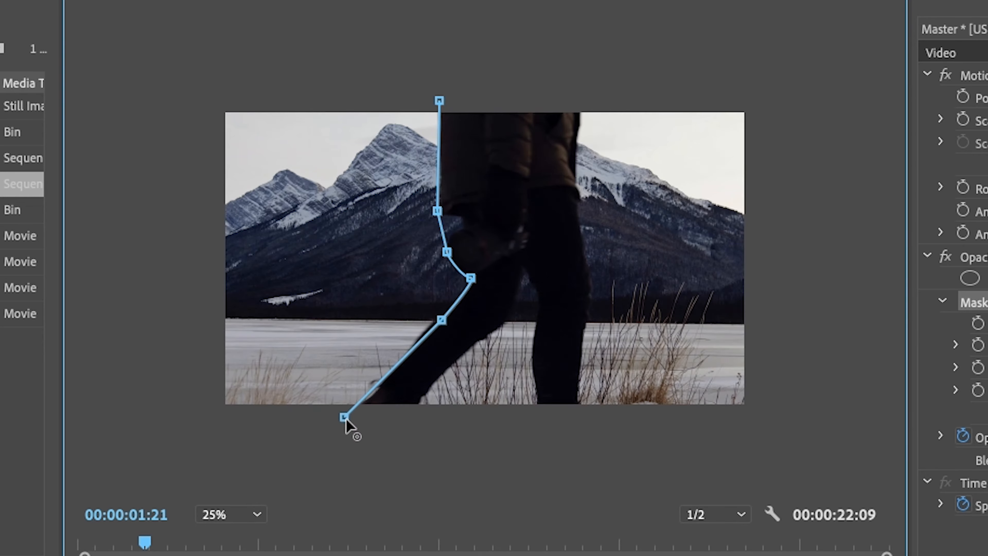
pyautogui.click(83, 439)
pyautogui.click(111, 53)
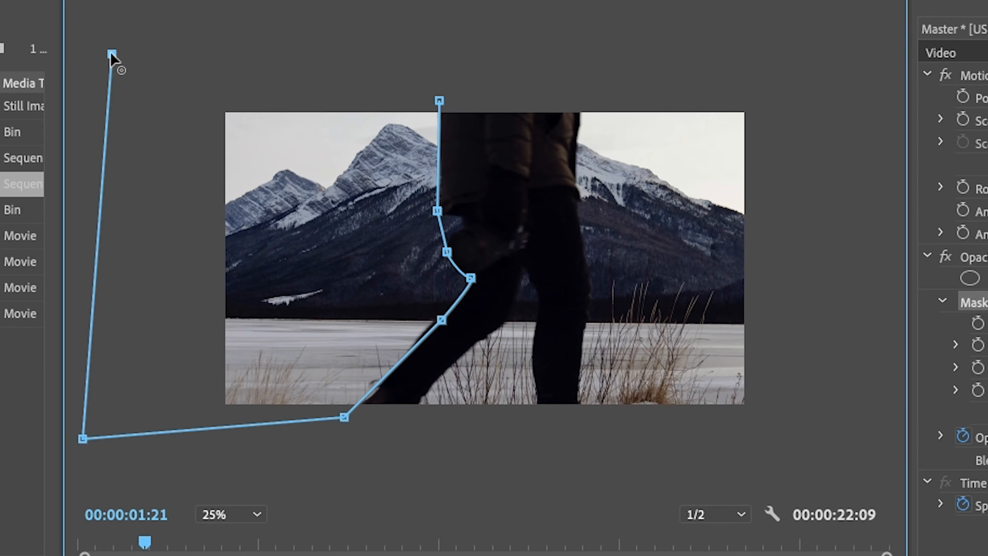
pyautogui.click(439, 100)
pyautogui.moveTo(437, 98); pyautogui.dragTo(444, 95)
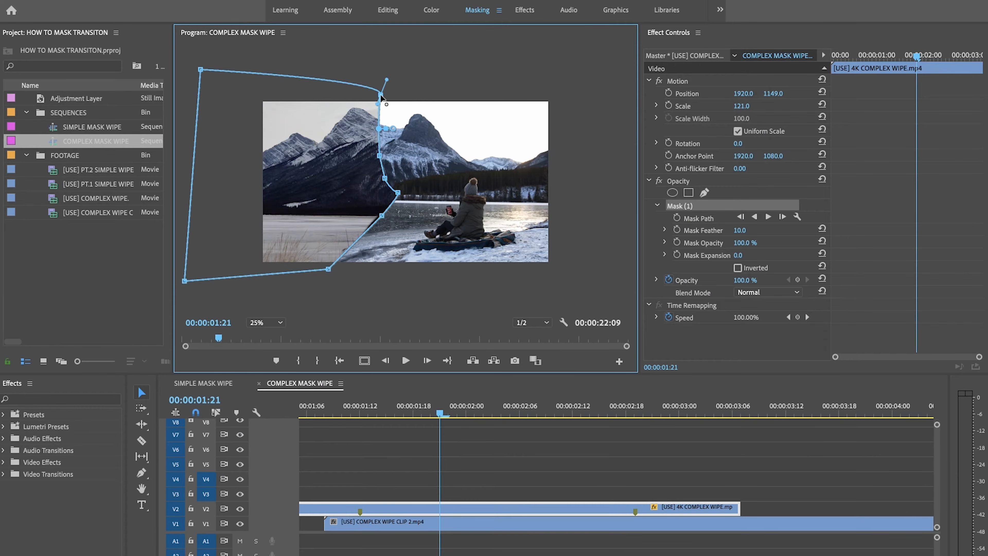
pyautogui.moveTo(382, 97); pyautogui.dragTo(382, 68)
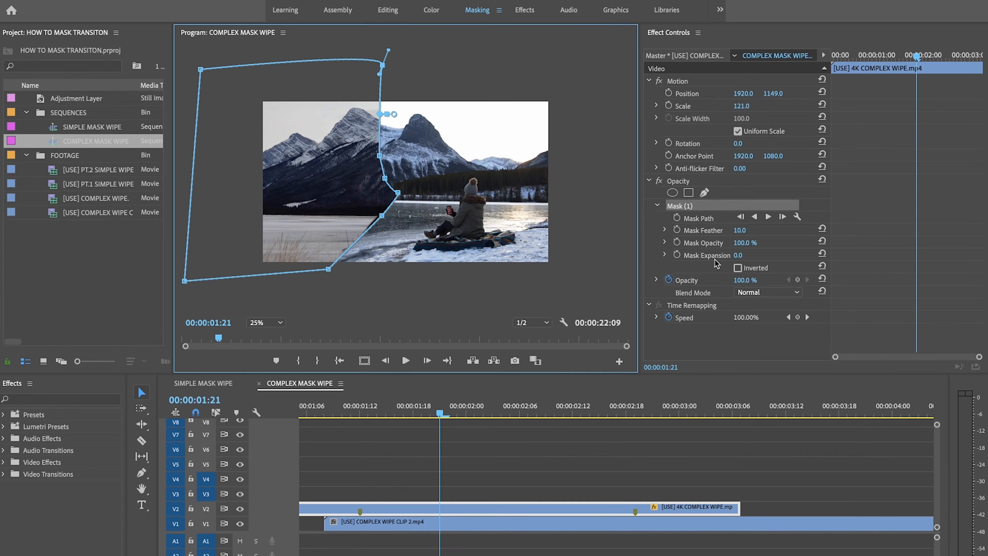
pyautogui.click(738, 268)
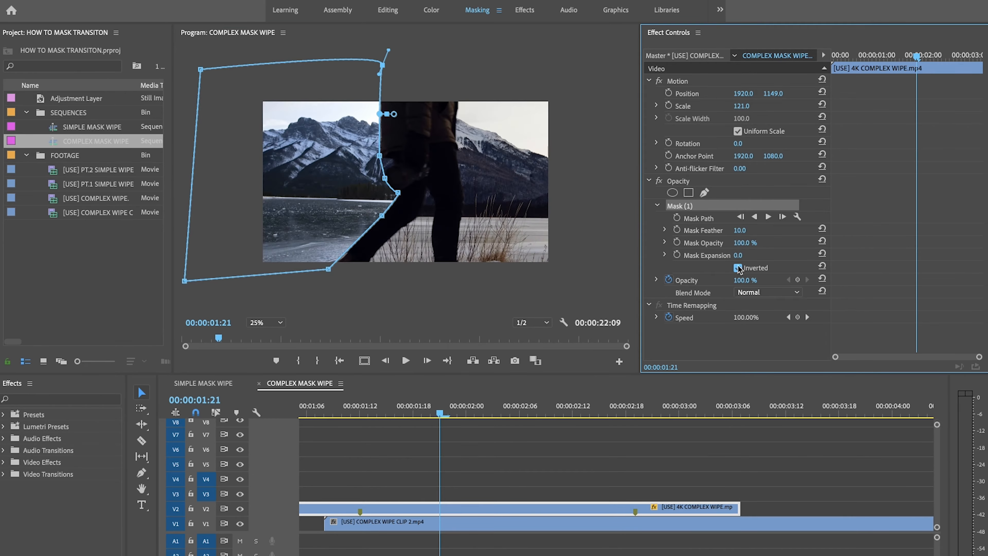
# Refine the mask around the walker's jacket hem and hand, and enable Mask Path keyframing at 00:00:01:21.
pyautogui.click(276, 323)
pyautogui.click(266, 376)
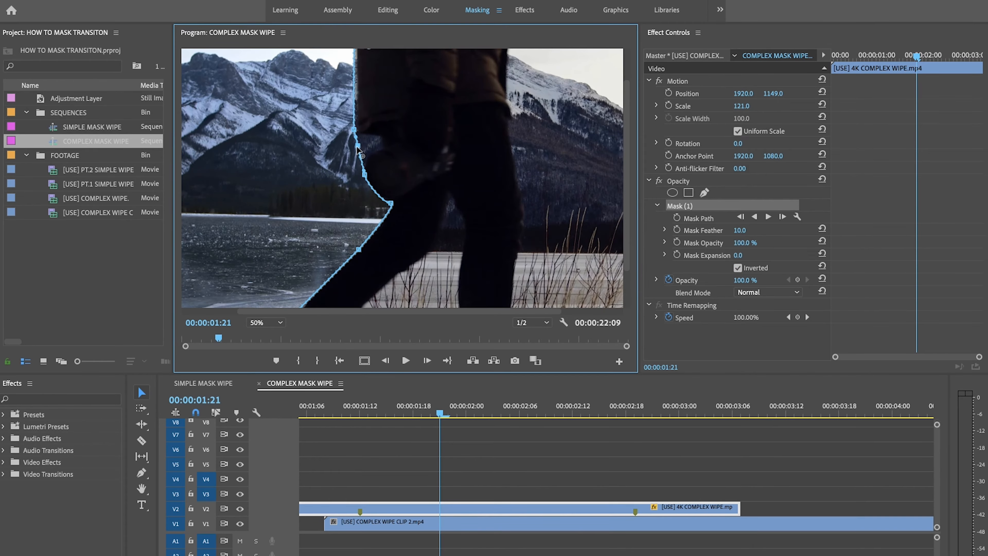
pyautogui.moveTo(371, 138)
pyautogui.mouseDown()
pyautogui.moveTo(383, 144)
pyautogui.moveTo(370, 157)
pyautogui.mouseUp()
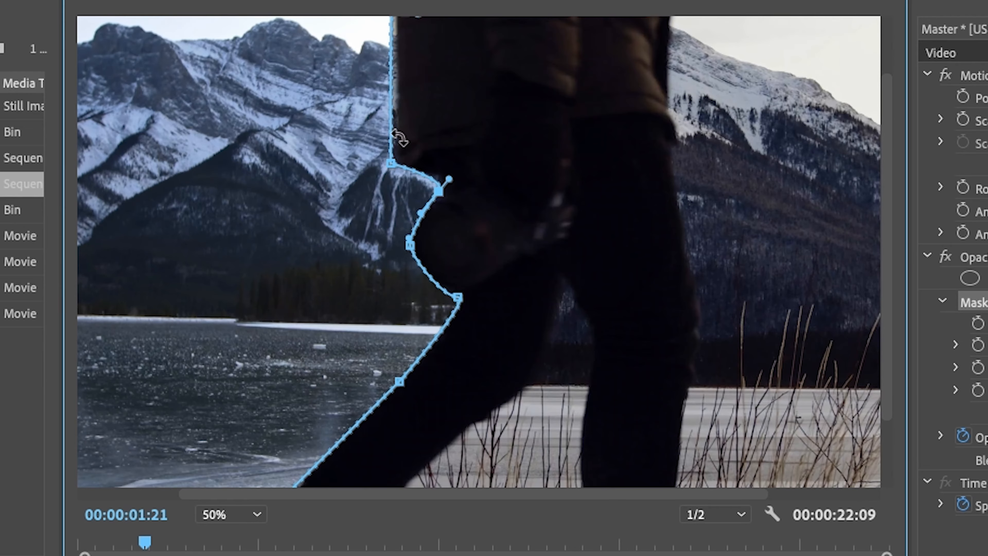
pyautogui.moveTo(882, 217); pyautogui.dragTo(854, 133)
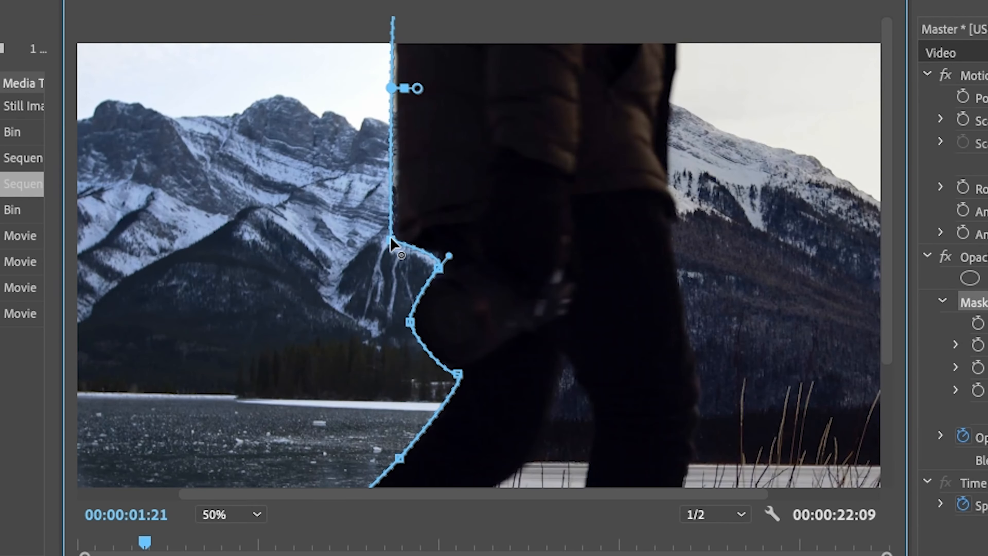
pyautogui.moveTo(391, 239); pyautogui.dragTo(394, 240)
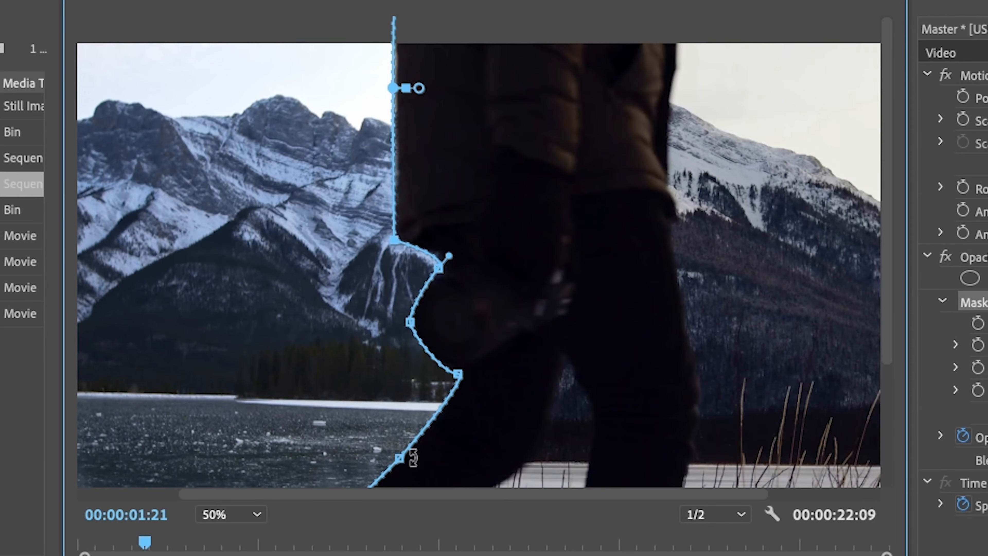
pyautogui.click(978, 324)
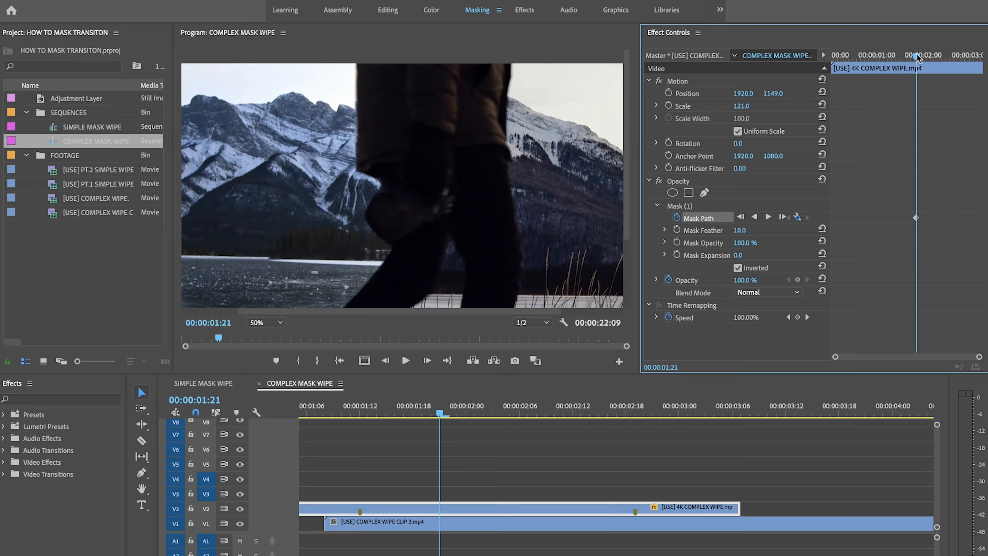
# At 00:00:01:12, move the whole mask so its edge meets the back of the walker's jacket.
pyautogui.moveTo(917, 56)
pyautogui.mouseDown()
pyautogui.moveTo(889, 59)
pyautogui.moveTo(900, 62)
pyautogui.mouseUp()
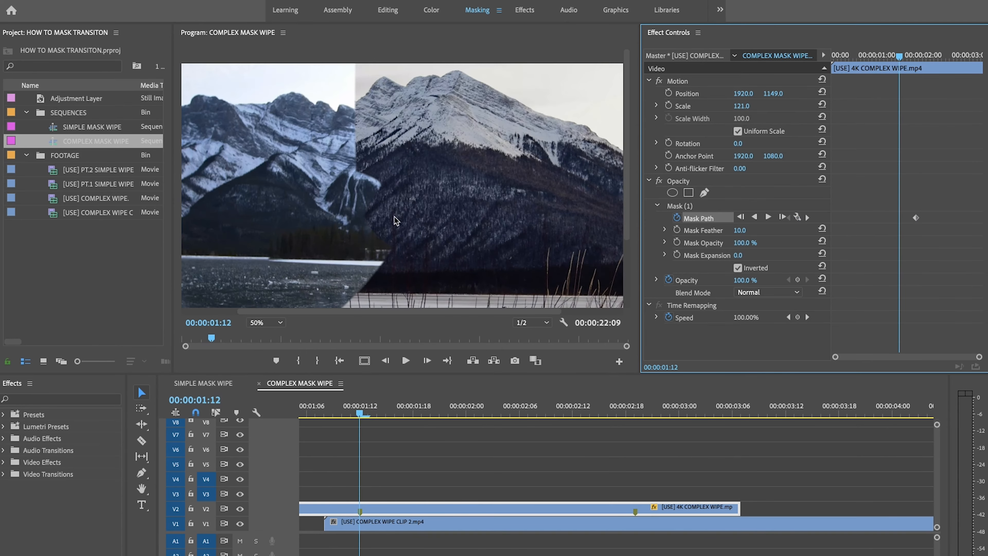
pyautogui.click(275, 319)
pyautogui.click(263, 333)
pyautogui.click(687, 206)
pyautogui.moveTo(277, 195); pyautogui.dragTo(167, 199)
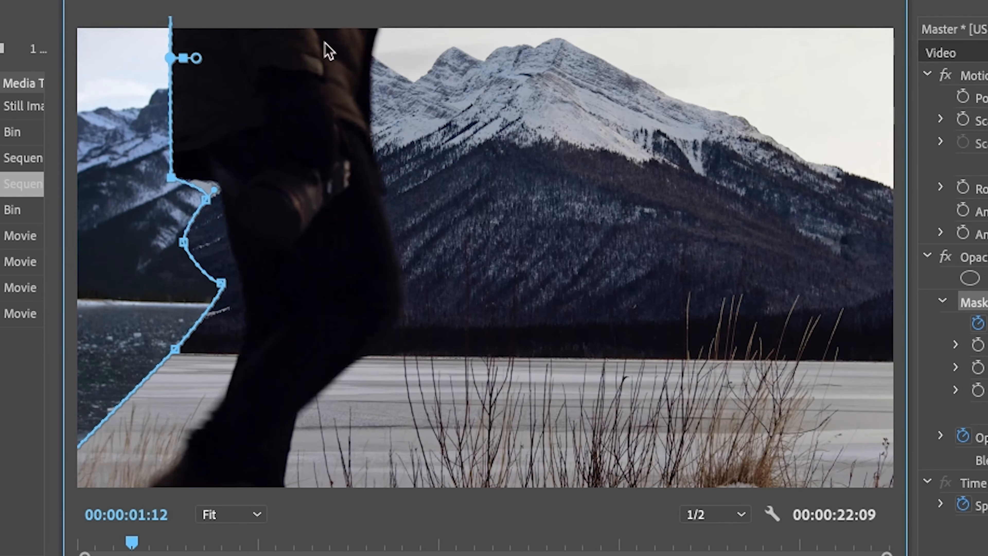
# Reshape the mask points along the walker's hand, thigh and lower leg, extending the lowest point below the frame at 00:00:01:12.
pyautogui.moveTo(207, 201); pyautogui.dragTo(220, 191)
pyautogui.moveTo(184, 243); pyautogui.dragTo(226, 233)
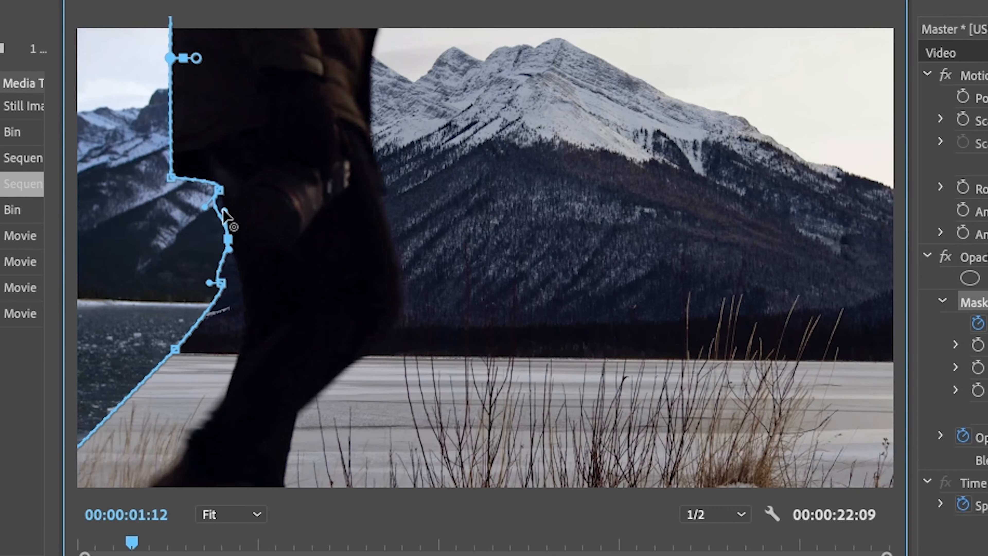
pyautogui.moveTo(220, 283); pyautogui.dragTo(246, 281)
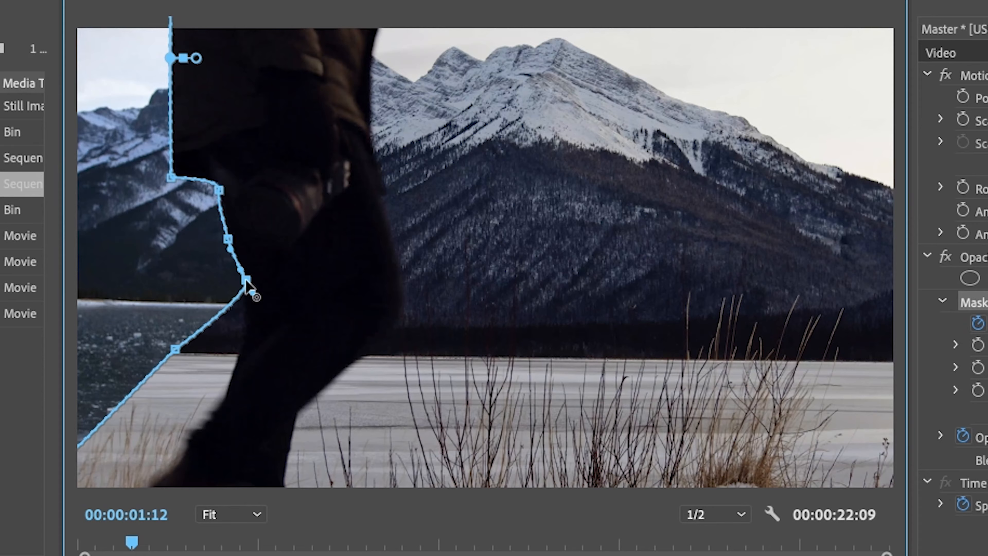
pyautogui.moveTo(175, 349); pyautogui.dragTo(227, 391)
pyautogui.moveTo(92, 479); pyautogui.dragTo(126, 510)
pyautogui.click(226, 391)
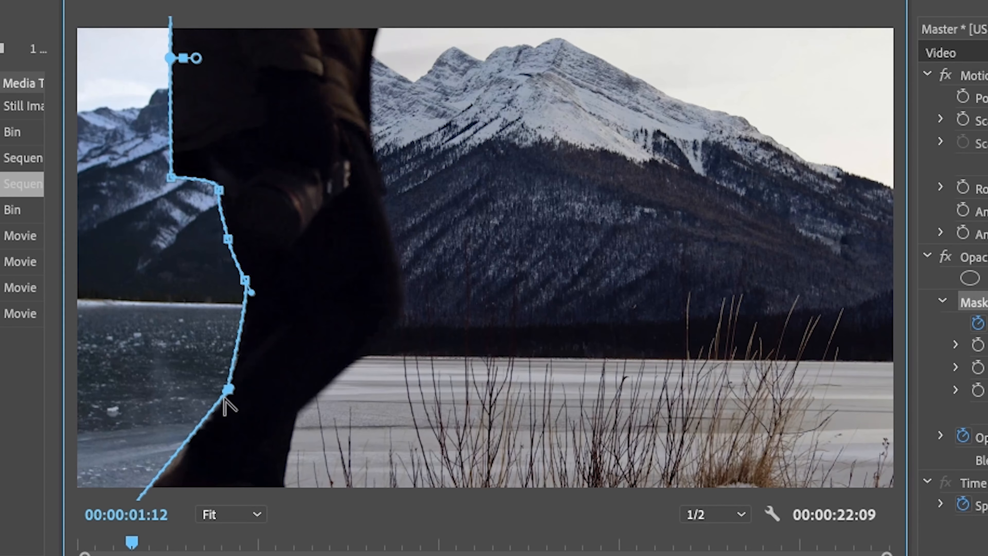
pyautogui.moveTo(219, 394); pyautogui.dragTo(234, 376)
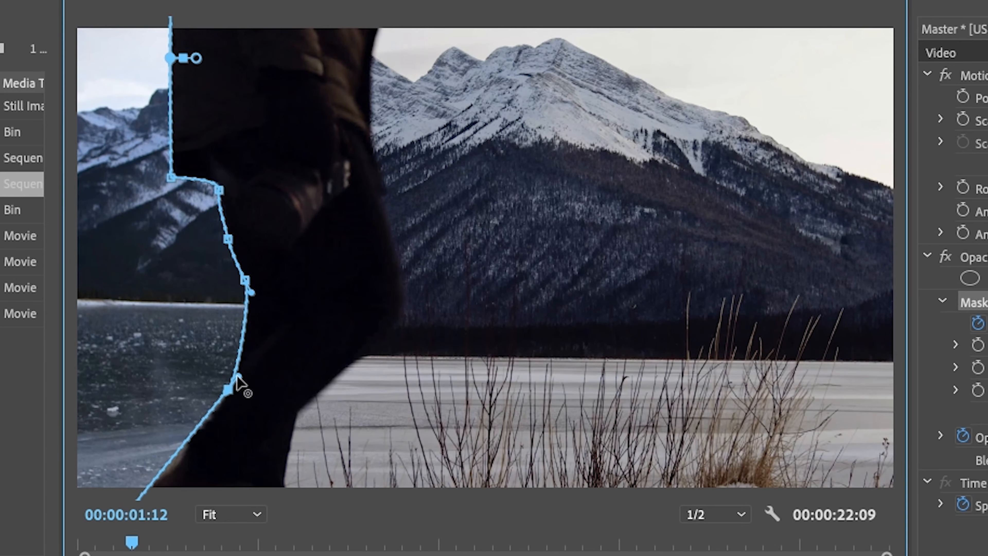
pyautogui.click(238, 513)
pyautogui.click(227, 554)
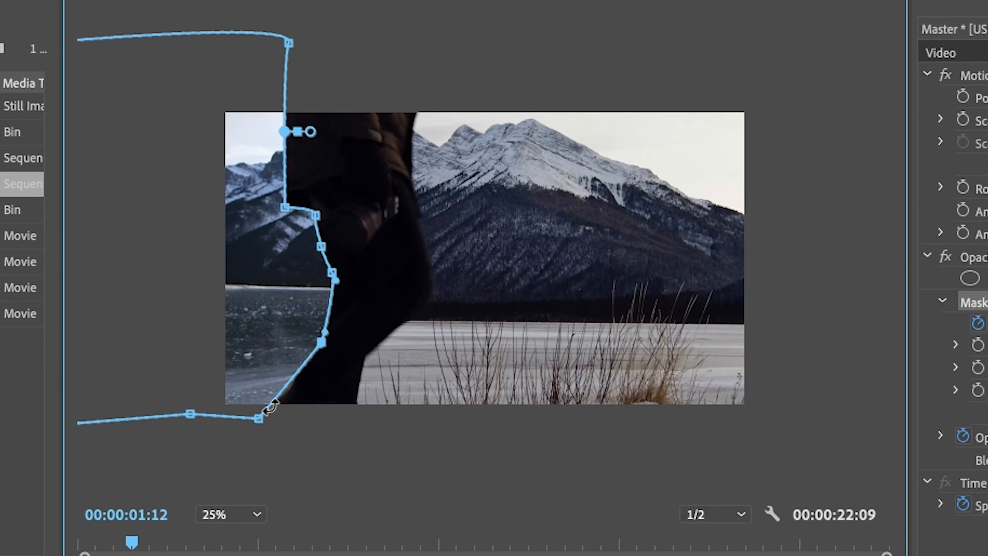
pyautogui.moveTo(259, 419); pyautogui.dragTo(265, 423)
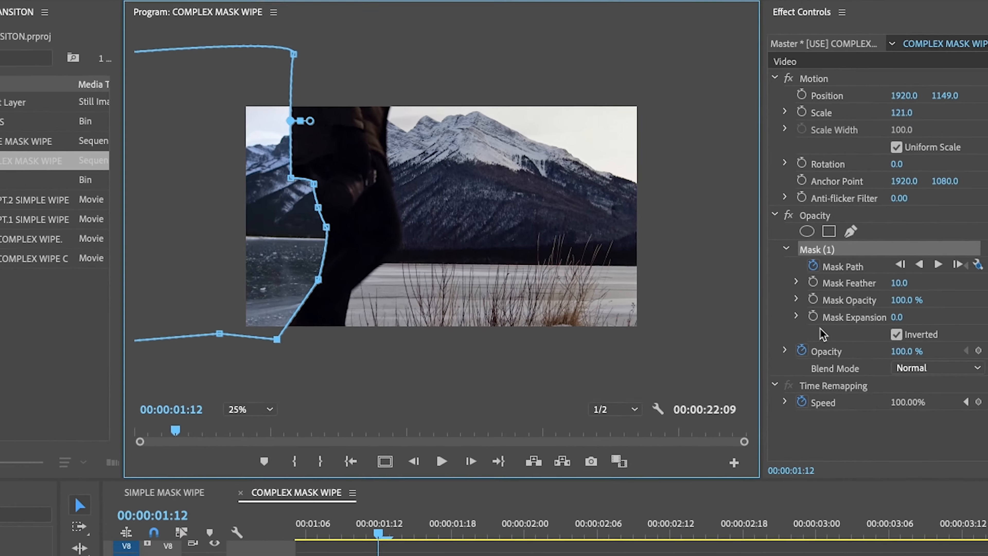
# Fit the mask to the walker's back, hand and leg at 00:00:02:12, and set the clip's vertical Position to 1243.
pyautogui.moveTo(910, 56); pyautogui.dragTo(971, 57)
pyautogui.click(571, 402)
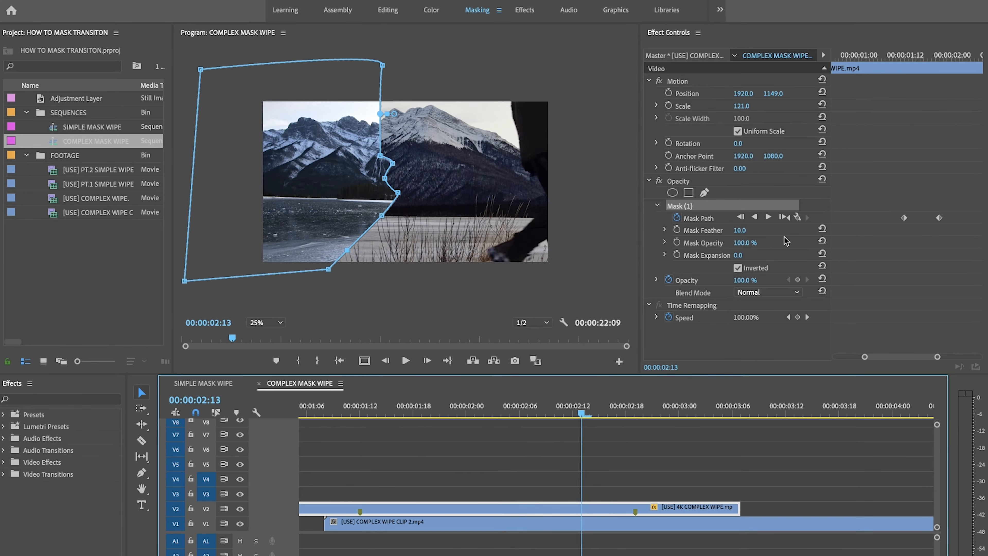
pyautogui.moveTo(309, 188); pyautogui.dragTo(439, 201)
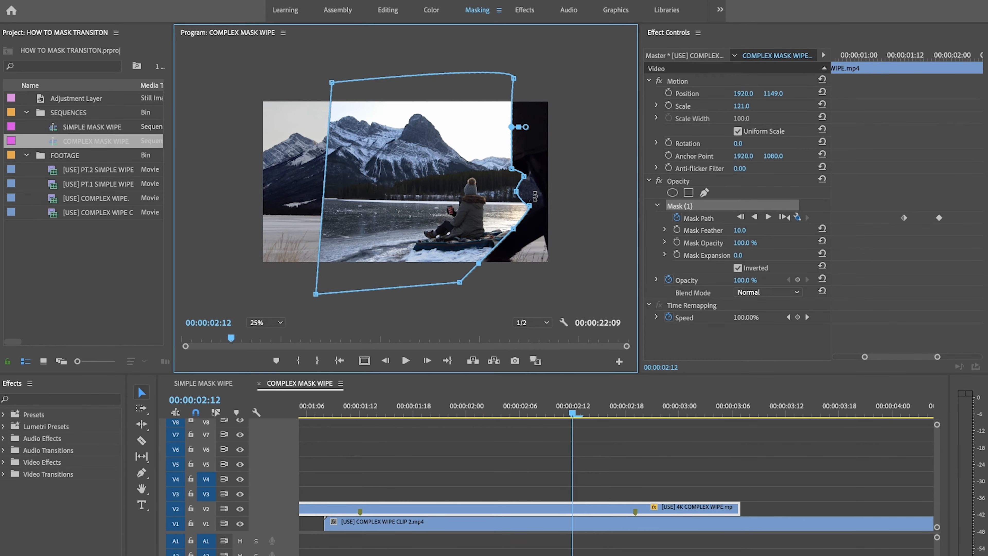
pyautogui.moveTo(517, 192); pyautogui.dragTo(533, 191)
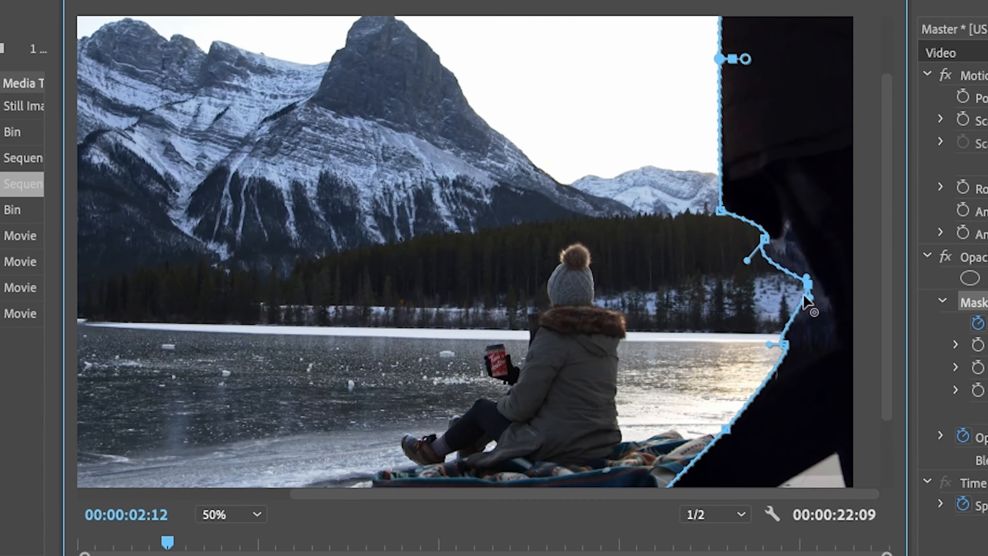
pyautogui.moveTo(801, 288)
pyautogui.mouseDown()
pyautogui.moveTo(834, 333)
pyautogui.moveTo(808, 296)
pyautogui.mouseUp()
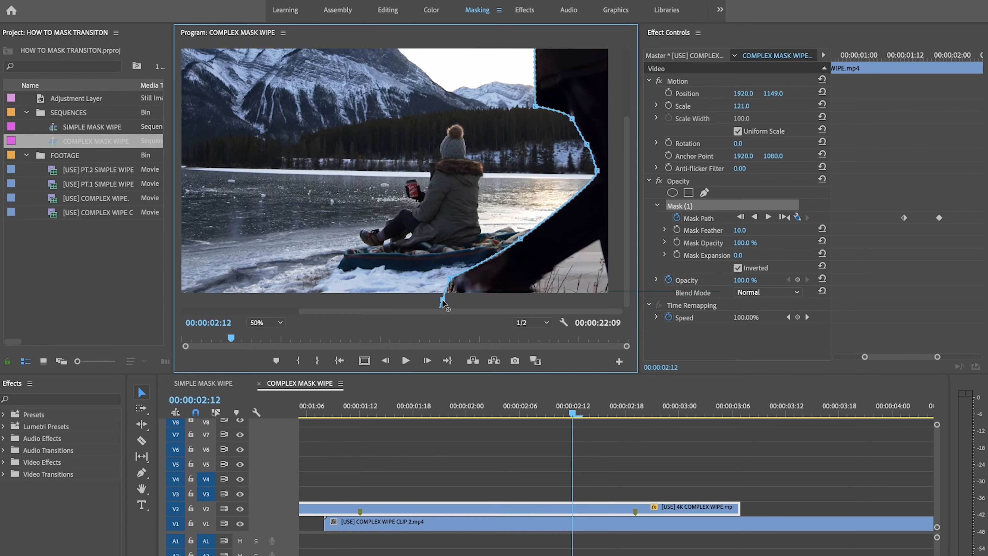
pyautogui.moveTo(768, 93); pyautogui.dragTo(778, 94)
pyautogui.click(939, 170)
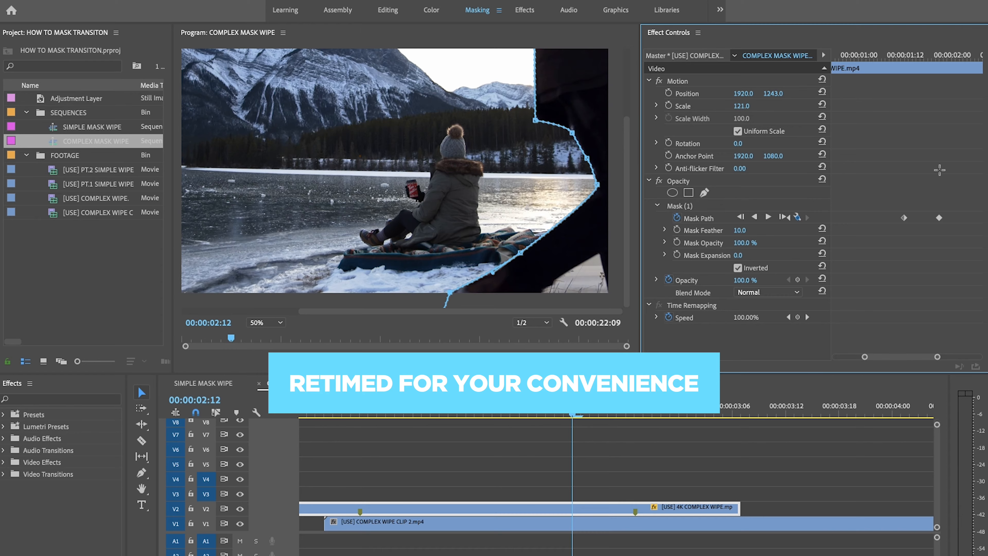
# Extend the two outer mask points of the 4K COMPLEX WIPE clip past the frame's left edge at 00:00:02:12.
pyautogui.click(564, 424)
pyautogui.press('\\')
pyautogui.press('=')
pyautogui.click(277, 323)
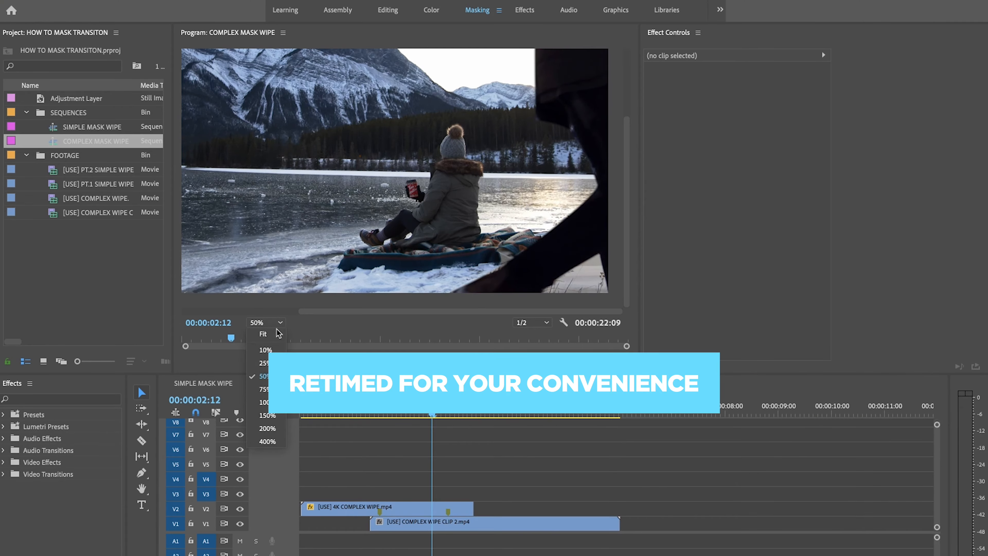
pyautogui.click(265, 334)
pyautogui.click(404, 512)
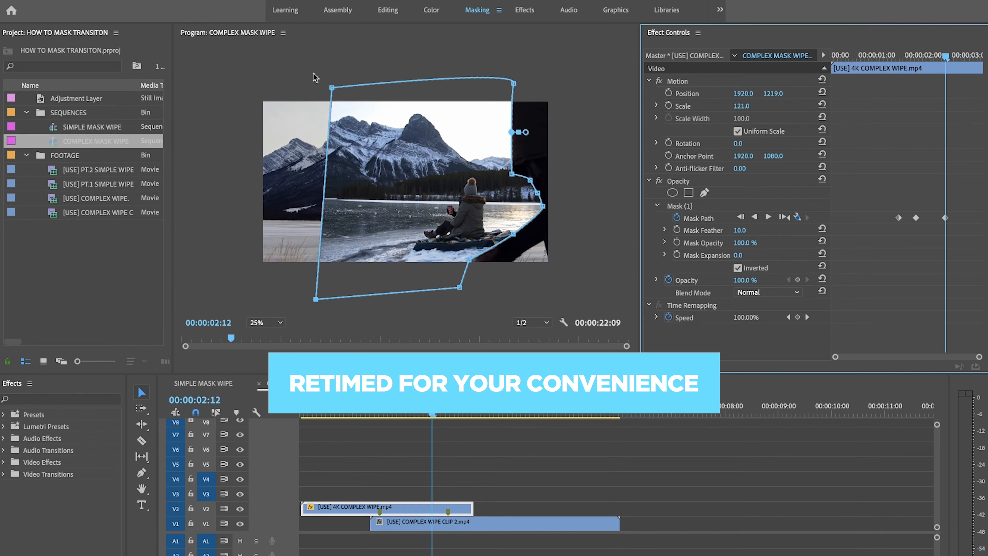
pyautogui.moveTo(332, 88); pyautogui.dragTo(244, 77)
pyautogui.moveTo(314, 299); pyautogui.dragTo(208, 301)
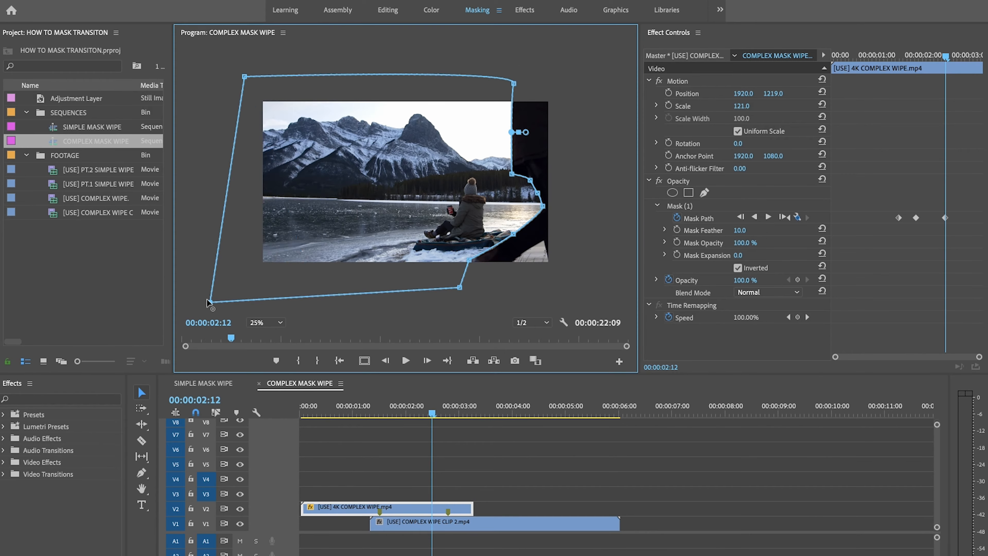
pyautogui.moveTo(246, 80); pyautogui.dragTo(221, 64)
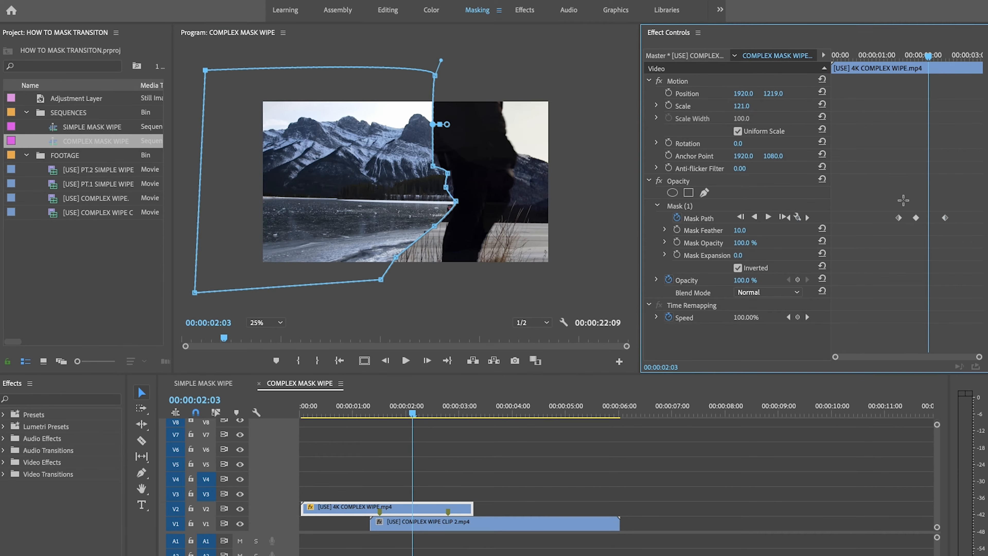
# Step back through the wipe frame by frame to check how closely the mask follows the walker.
pyautogui.press('Left')
pyautogui.press('Left')
pyautogui.press('Left')
pyautogui.press('Left')
pyautogui.press('Left')
pyautogui.press('Left')
pyautogui.press('Left')
pyautogui.press('Left')
pyautogui.press('Left')
pyautogui.press('Left')
pyautogui.press('Left')
pyautogui.press('Left')
pyautogui.press('Left')
pyautogui.press('Left')
pyautogui.press('Left')
pyautogui.press('Left')
pyautogui.press('Left')
pyautogui.press('Left')
pyautogui.press('Left')
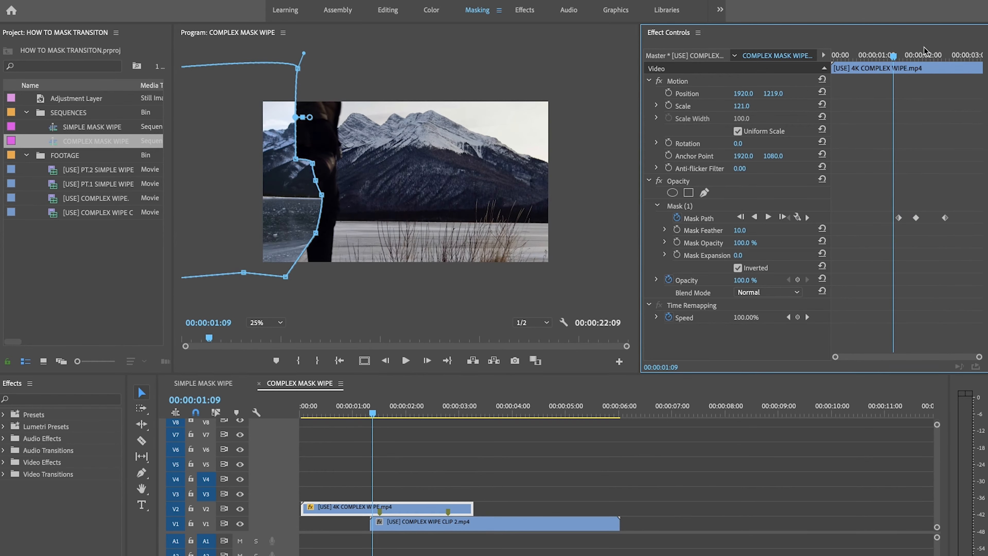
# At 00:00:01:16, shift the mask and adjust its points to fit the walker's jacket and leg.
pyautogui.moveTo(894, 56); pyautogui.dragTo(909, 227)
pyautogui.press('=')
pyautogui.press('=')
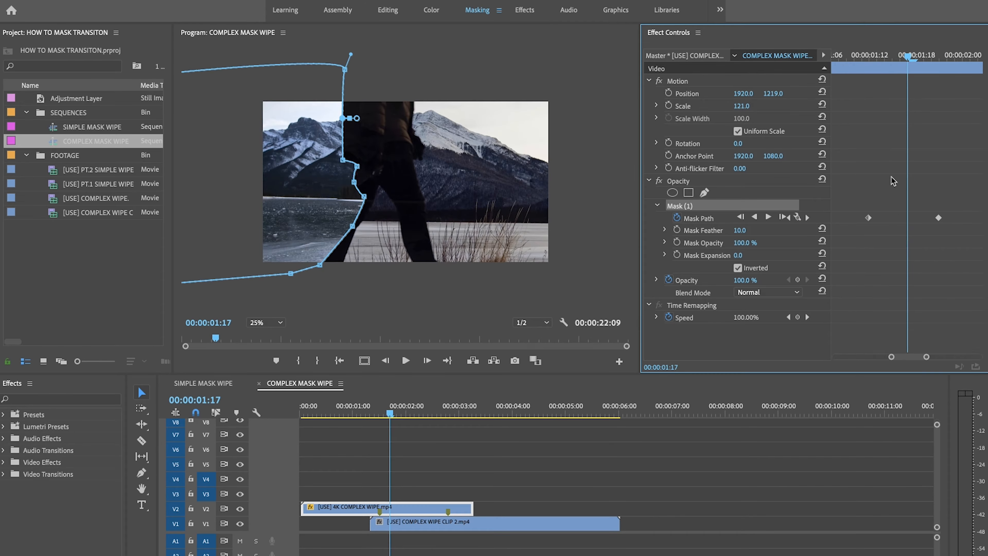
pyautogui.moveTo(906, 54); pyautogui.dragTo(900, 56)
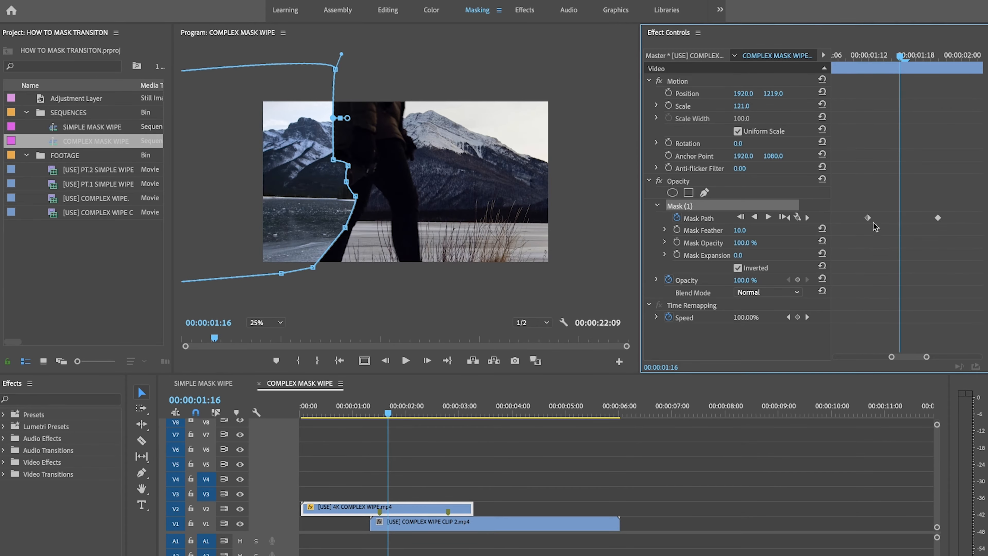
pyautogui.moveTo(305, 208); pyautogui.dragTo(291, 205)
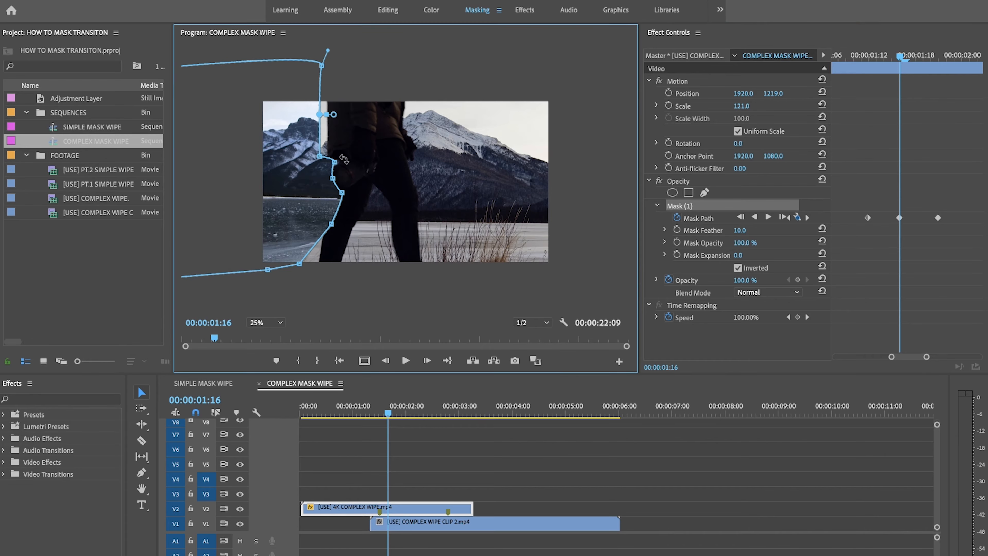
pyautogui.moveTo(325, 66); pyautogui.dragTo(337, 67)
pyautogui.moveTo(332, 224); pyautogui.dragTo(329, 224)
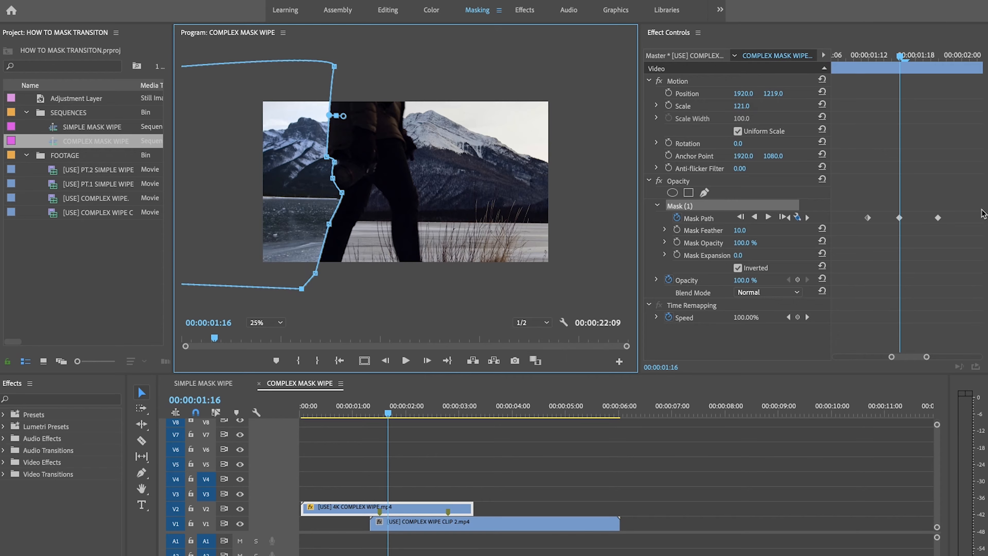
# Refit the mask to the walker's back, hand and trailing leg at 00:00:01:18.
pyautogui.click(896, 158)
pyautogui.press('Right')
pyautogui.press('Right')
pyautogui.press('Right')
pyautogui.press('Right')
pyautogui.press('Right')
pyautogui.moveTo(937, 59); pyautogui.dragTo(916, 59)
pyautogui.moveTo(263, 196); pyautogui.dragTo(259, 197)
pyautogui.moveTo(355, 68); pyautogui.dragTo(353, 68)
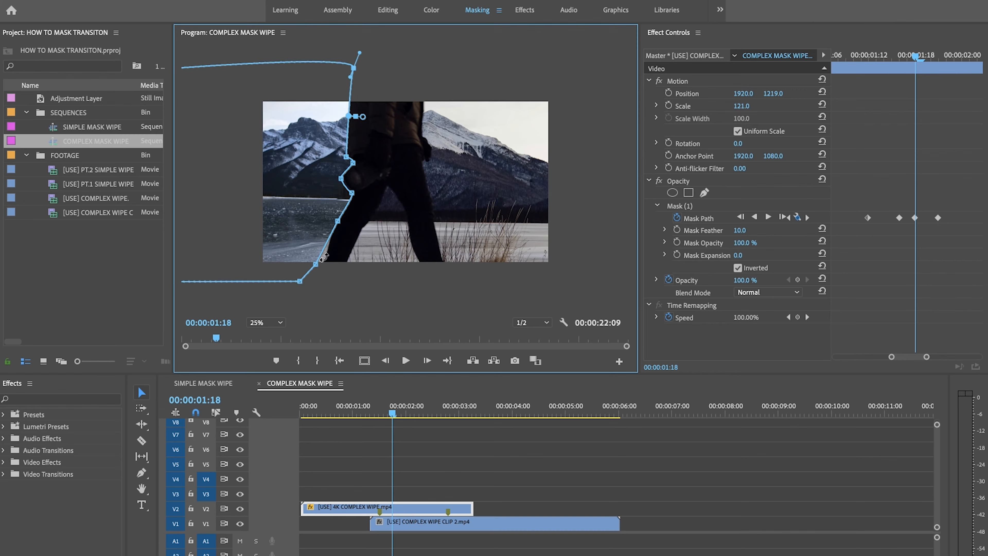
# Advance ten frames from 00:00:01:18 and shift the whole mask onto the walker's back.
pyautogui.click(939, 212)
pyautogui.press('Right')
pyautogui.press('Right')
pyautogui.press('Right')
pyautogui.press('Right')
pyautogui.press('Right')
pyautogui.press('Right')
pyautogui.press('Right')
pyautogui.press('Right')
pyautogui.press('Right')
pyautogui.press('Right')
pyautogui.press('-')
pyautogui.moveTo(372, 195); pyautogui.dragTo(386, 194)
# Fine-tune the mask points along the walker's trailing leg and below the frame's lower edge on this frame.
pyautogui.click(266, 323)
pyautogui.click(263, 370)
pyautogui.moveTo(518, 311); pyautogui.dragTo(573, 311)
pyautogui.moveTo(453, 218); pyautogui.dragTo(431, 215)
pyautogui.moveTo(627, 175); pyautogui.dragTo(626, 211)
pyautogui.moveTo(358, 282); pyautogui.dragTo(376, 292)
pyautogui.moveTo(626, 211); pyautogui.dragTo(627, 142)
# Advance to 00:00:02:09 and nudge the whole mask toward the walker.
pyautogui.click(266, 323)
pyautogui.click(263, 358)
pyautogui.press('Right')
pyautogui.press('Right')
pyautogui.press('Right')
pyautogui.press('Right')
pyautogui.press('Right')
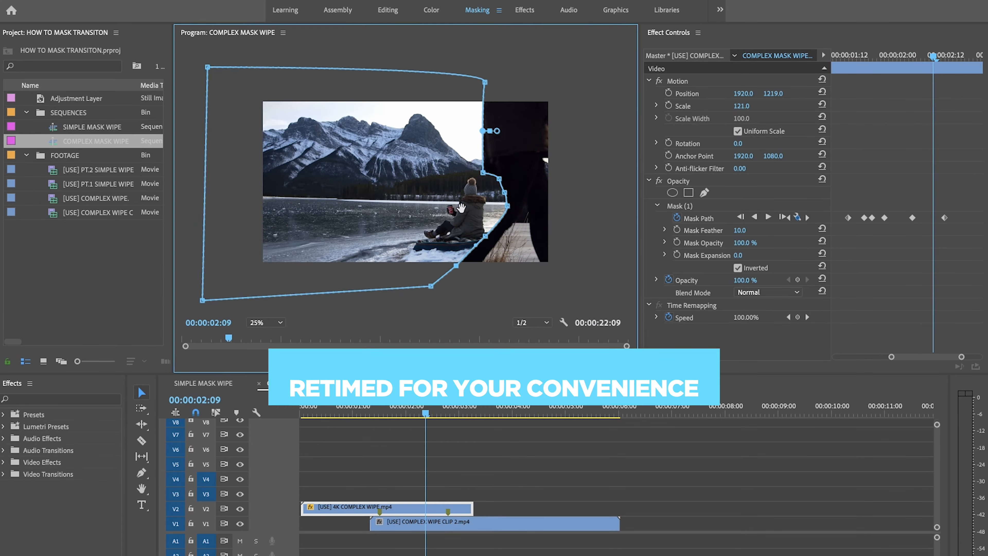
pyautogui.moveTo(461, 209); pyautogui.dragTo(463, 209)
# Pull the mask points in to the outline of the walker's hand, thigh and lower leg at 00:00:02:09.
pyautogui.click(266, 322)
pyautogui.click(263, 371)
pyautogui.moveTo(523, 311); pyautogui.dragTo(581, 312)
pyautogui.moveTo(626, 175); pyautogui.dragTo(627, 209)
pyautogui.moveTo(485, 242); pyautogui.dragTo(452, 241)
pyautogui.moveTo(530, 181); pyautogui.dragTo(488, 190)
pyautogui.moveTo(524, 154); pyautogui.dragTo(502, 150)
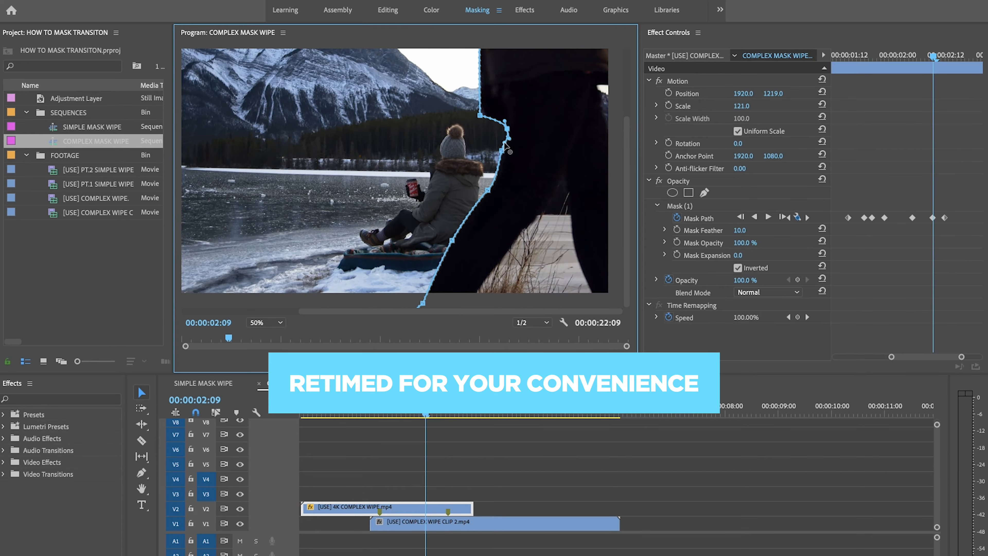
# Advance about four frames past 00:00:02:09 and shift the whole mask onto the walker's new position.
pyautogui.press('Left')
pyautogui.press('Left')
pyautogui.press('Left')
pyautogui.press('Right')
pyautogui.press('Right')
pyautogui.press('Right')
pyautogui.press('Right')
pyautogui.press('Right')
pyautogui.press('Right')
pyautogui.press('Right')
pyautogui.moveTo(420, 189); pyautogui.dragTo(517, 190)
# Advance three more frames and move the whole mask after the walker as he exits the frame.
pyautogui.press('Right')
pyautogui.press('Right')
pyautogui.press('Right')
pyautogui.moveTo(553, 257); pyautogui.dragTo(646, 275)
# Step back and play the sequence to check how the mask follows the walker.
pyautogui.press('Left')
pyautogui.press('Left')
pyautogui.press('Left')
pyautogui.press('Left')
pyautogui.press('Left')
pyautogui.click(266, 323)
pyautogui.click(263, 358)
pyautogui.click(879, 57)
pyautogui.press('space')
pyautogui.press('space')
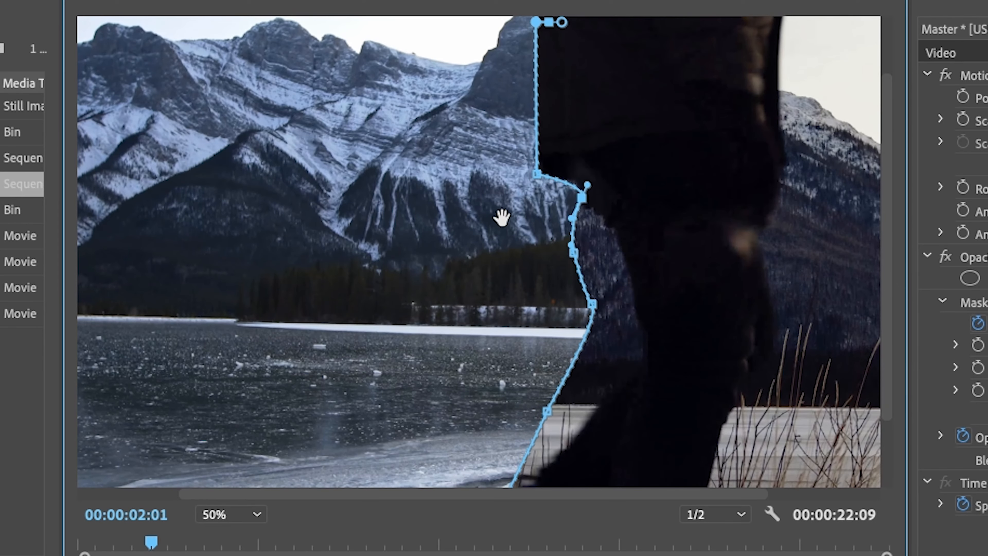
# Pull the mask points in to the walker's hand, thigh and trailing leg at 00:00:02:01, including below the frame's lower edge.
pyautogui.moveTo(592, 310); pyautogui.dragTo(637, 325)
pyautogui.moveTo(573, 257); pyautogui.dragTo(623, 251)
pyautogui.moveTo(582, 202)
pyautogui.mouseDown()
pyautogui.moveTo(596, 220)
pyautogui.moveTo(588, 199)
pyautogui.mouseUp()
pyautogui.moveTo(546, 415); pyautogui.dragTo(587, 431)
pyautogui.moveTo(645, 341); pyautogui.dragTo(648, 351)
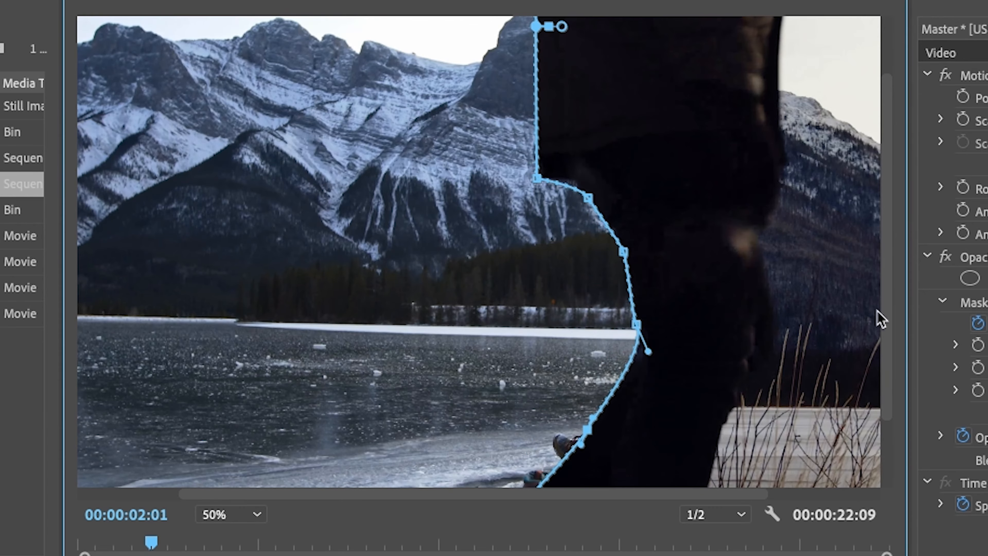
pyautogui.moveTo(887, 319); pyautogui.dragTo(886, 385)
pyautogui.moveTo(484, 454); pyautogui.dragTo(476, 465)
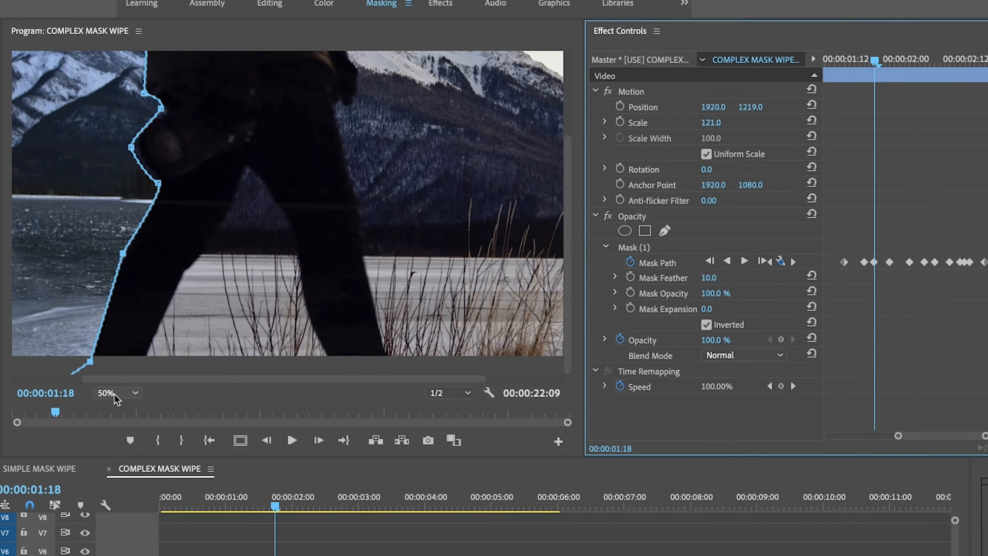
# Fine-tune the mask points along the walker's hand, thigh and lower leg at 00:00:01:23.
pyautogui.click(142, 425)
pyautogui.click(136, 440)
pyautogui.moveTo(845, 63); pyautogui.dragTo(870, 63)
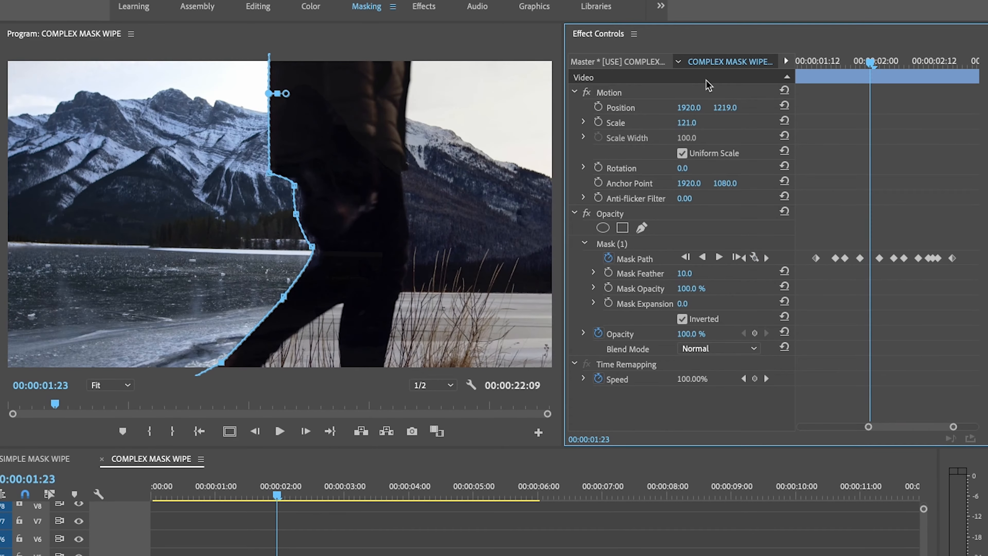
pyautogui.moveTo(296, 214); pyautogui.dragTo(304, 214)
pyautogui.moveTo(295, 185); pyautogui.dragTo(299, 186)
pyautogui.moveTo(312, 247); pyautogui.dragTo(322, 255)
pyautogui.moveTo(283, 297); pyautogui.dragTo(289, 299)
pyautogui.moveTo(221, 362); pyautogui.dragTo(214, 362)
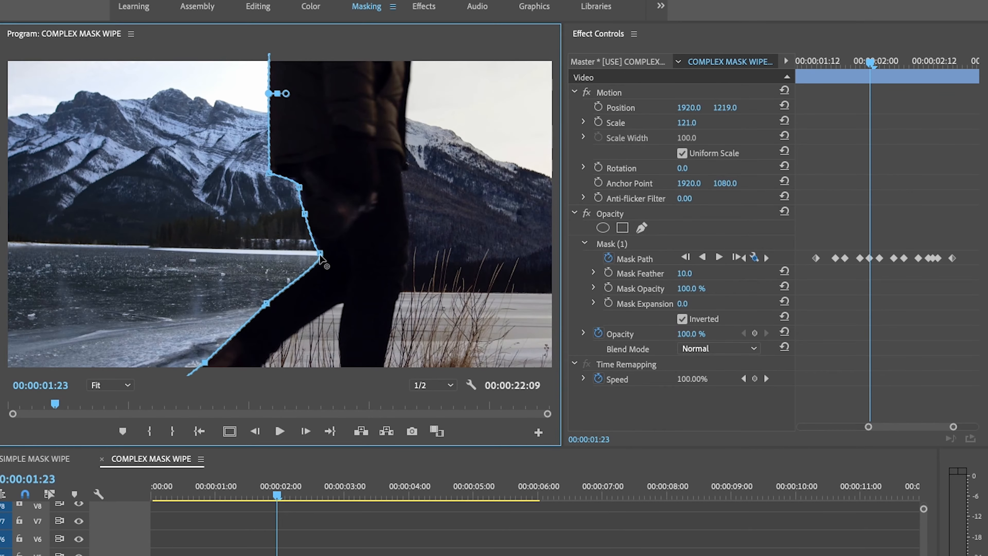
# Scrub back to the start of the mask keyframes and nudge the mask against the walker.
pyautogui.moveTo(870, 64); pyautogui.dragTo(802, 64)
pyautogui.click(117, 386)
pyautogui.click(109, 434)
pyautogui.moveTo(128, 233); pyautogui.dragTo(135, 235)
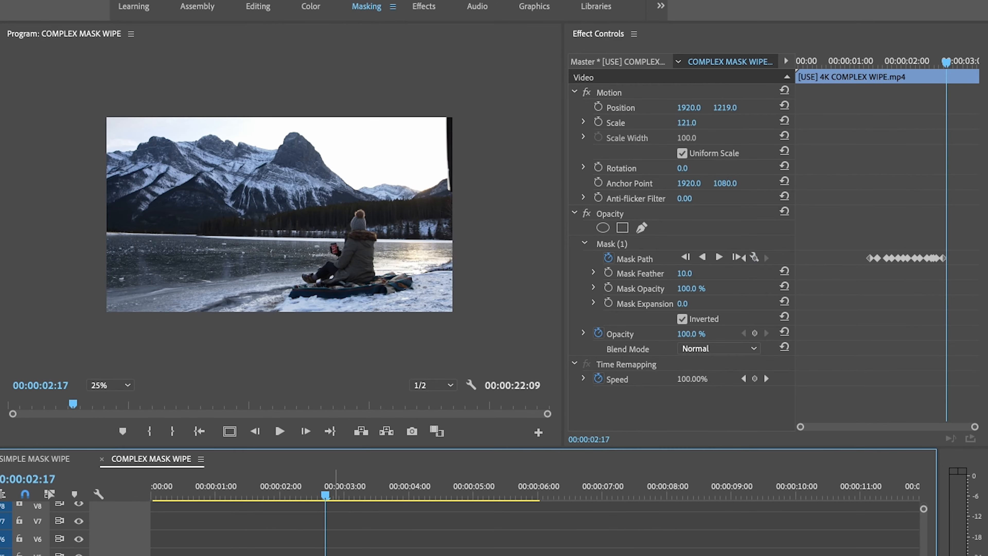
# Select Mask (1) and step back frame by frame from 00:00:02:17 to examine its edge against the walker.
pyautogui.click(612, 244)
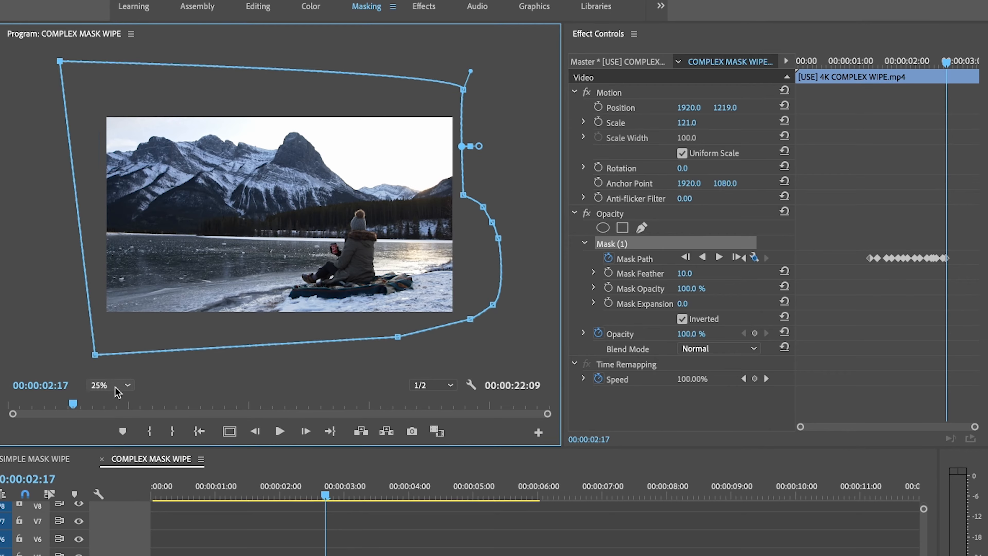
pyautogui.click(915, 188)
pyautogui.press('Left')
pyautogui.press('Left')
pyautogui.press('Left')
pyautogui.press('Left')
pyautogui.press('Left')
pyautogui.press('Left')
pyautogui.press('Left')
pyautogui.press('Left')
pyautogui.press('Left')
pyautogui.press('Left')
pyautogui.press('Left')
pyautogui.press('Left')
pyautogui.press('Left')
pyautogui.press('Left')
pyautogui.press('Left')
pyautogui.press('Left')
pyautogui.press('Left')
pyautogui.press('Left')
pyautogui.press('Left')
pyautogui.press('Left')
pyautogui.press('Right')
# Pull the mask points onto the walker's trailing leg and below the frame on a frame near the first mask keyframes.
pyautogui.click(867, 258)
pyautogui.press('Right')
pyautogui.press('Right')
pyautogui.press('Right')
pyautogui.moveTo(163, 233); pyautogui.dragTo(148, 274)
pyautogui.moveTo(121, 330); pyautogui.dragTo(109, 335)
pyautogui.click(879, 242)
pyautogui.press('Right')
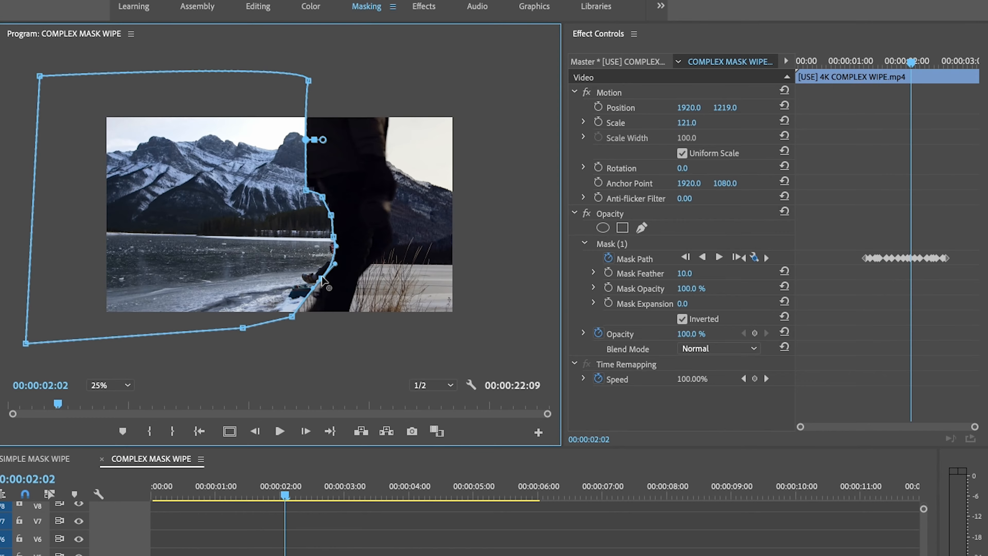
# Play back the refined mask animation to check the wipe.
pyautogui.press('Right')
pyautogui.press('space')
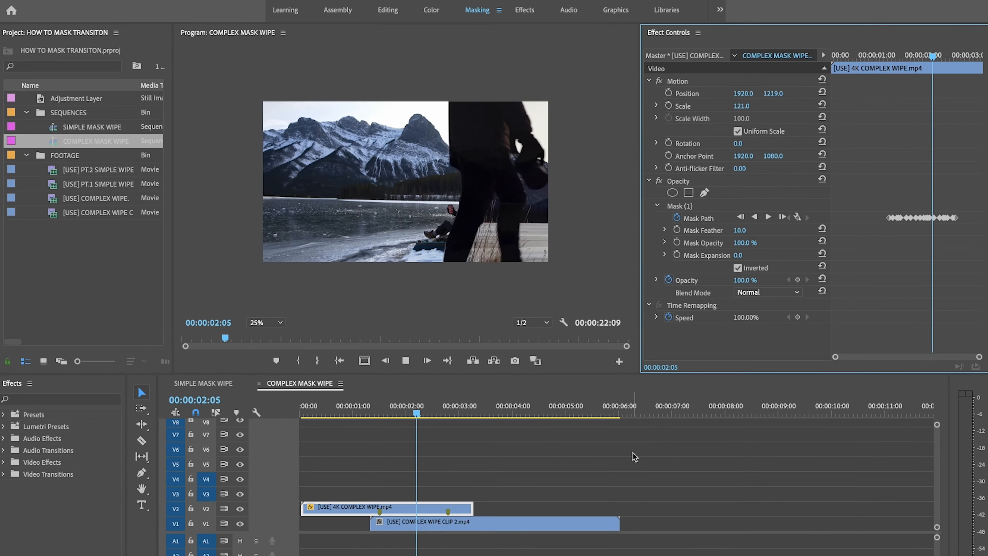
pyautogui.press('space')
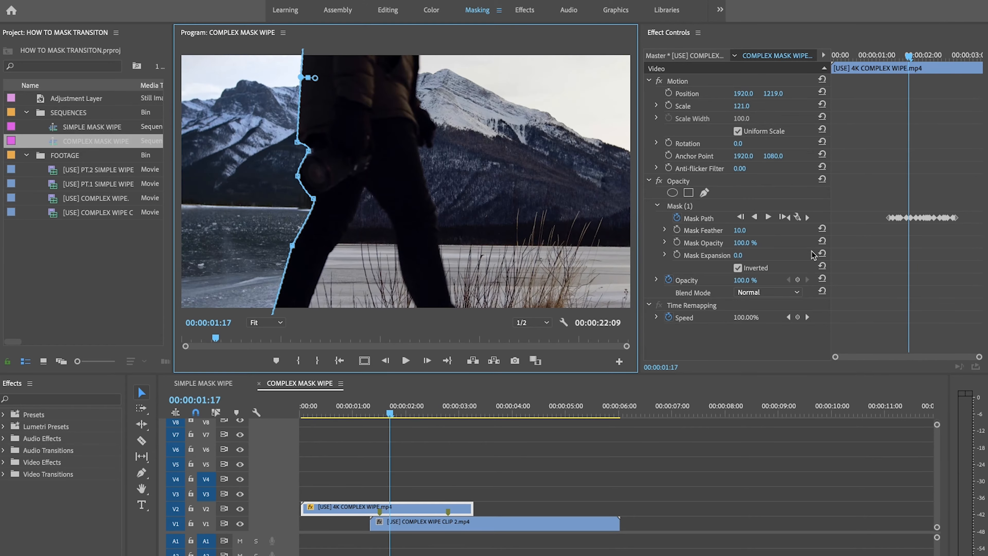
# Set the mask's feather to 20 and its expansion to 3.
pyautogui.click(742, 230)
pyautogui.press('Return')
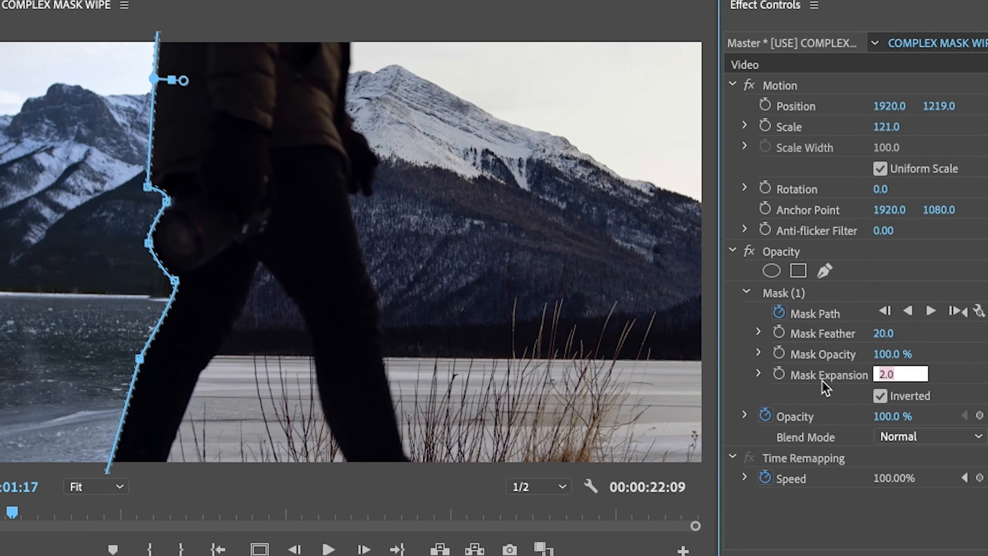
pyautogui.click(937, 377)
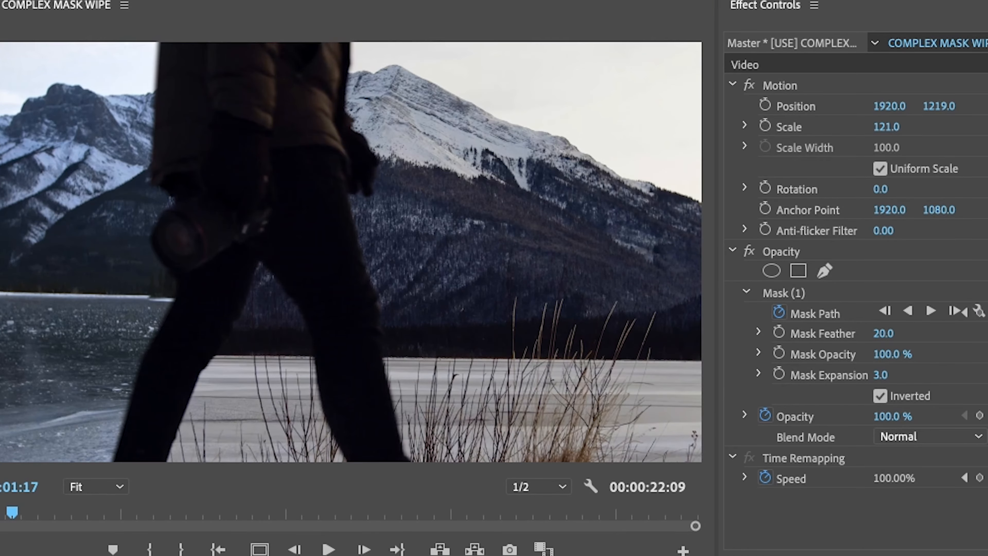
# Trim the end of the 4K COMPLEX WIPE clip to 00:00:03:02 and play back the wipe.
pyautogui.click(111, 489)
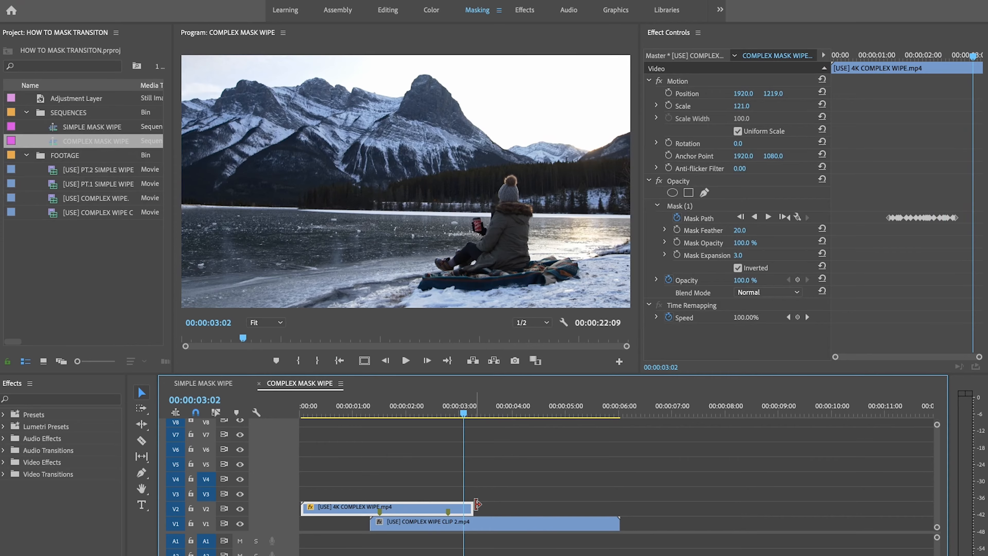
pyautogui.moveTo(476, 504); pyautogui.dragTo(464, 505)
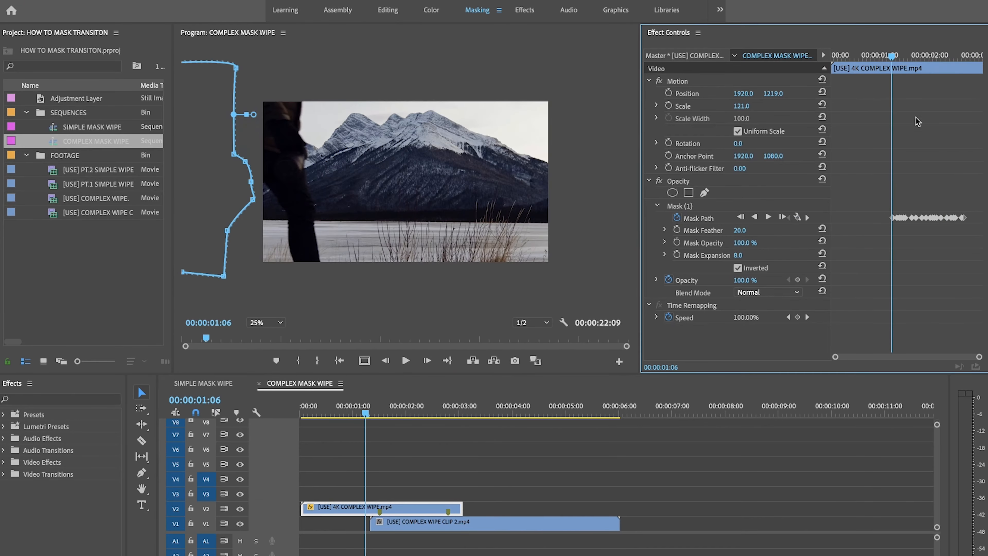
pyautogui.press('space')
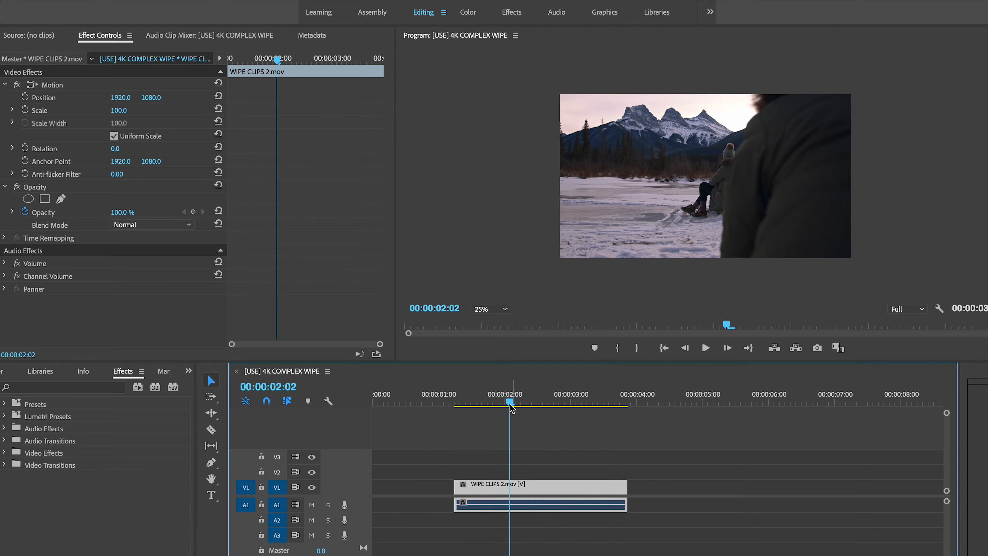
# Advance WIPE CLIPS 2.mov to 00:00:03:02 and draw a closed pen opacity mask around the passing person.
pyautogui.press('Right')
pyautogui.press('Right')
pyautogui.press('Right')
pyautogui.press('Right')
pyautogui.press('Right')
pyautogui.press('Right')
pyautogui.press('Right')
pyautogui.press('Right')
pyautogui.press('Right')
pyautogui.press('Right')
pyautogui.press('Right')
pyautogui.press('Right')
pyautogui.press('Right')
pyautogui.press('Right')
pyautogui.press('Right')
pyautogui.press('Right')
pyautogui.press('Right')
pyautogui.press('Right')
pyautogui.press('Right')
pyautogui.press('Right')
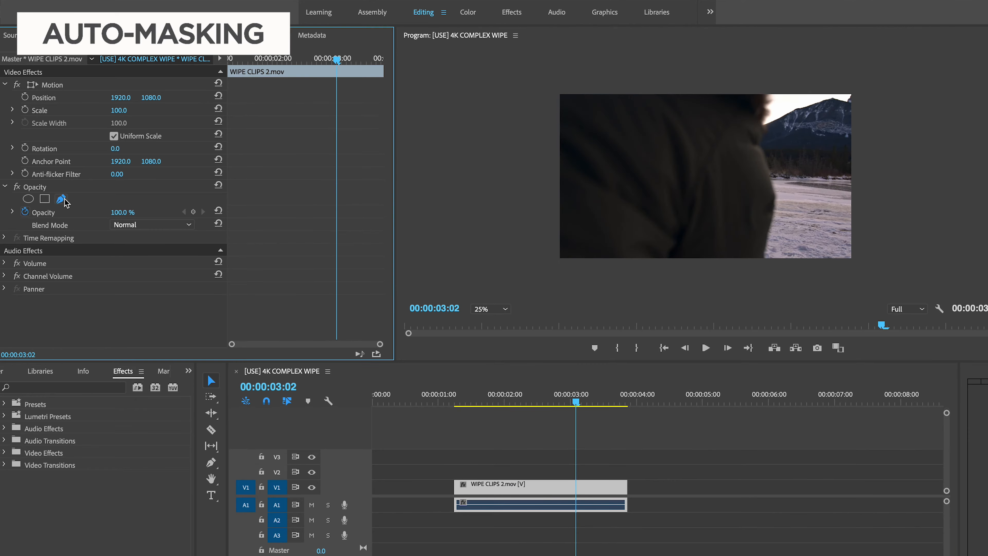
pyautogui.click(61, 199)
pyautogui.click(764, 84)
pyautogui.moveTo(757, 148); pyautogui.dragTo(762, 144)
pyautogui.click(773, 197)
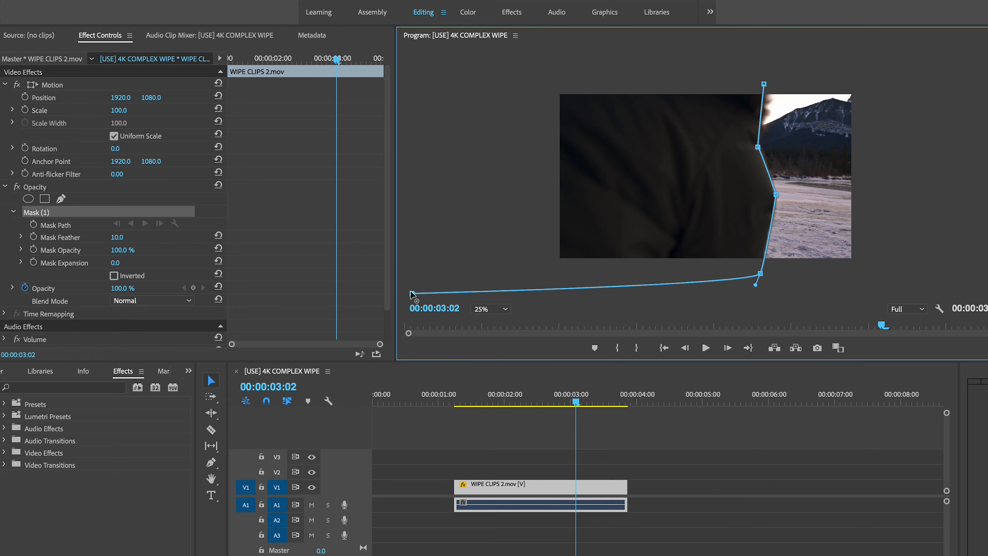
pyautogui.click(764, 84)
# Set the mask feather to 147 and enable keyframing for the mask path.
pyautogui.moveTo(117, 237); pyautogui.dragTo(170, 237)
pyautogui.click(33, 224)
pyautogui.click(97, 212)
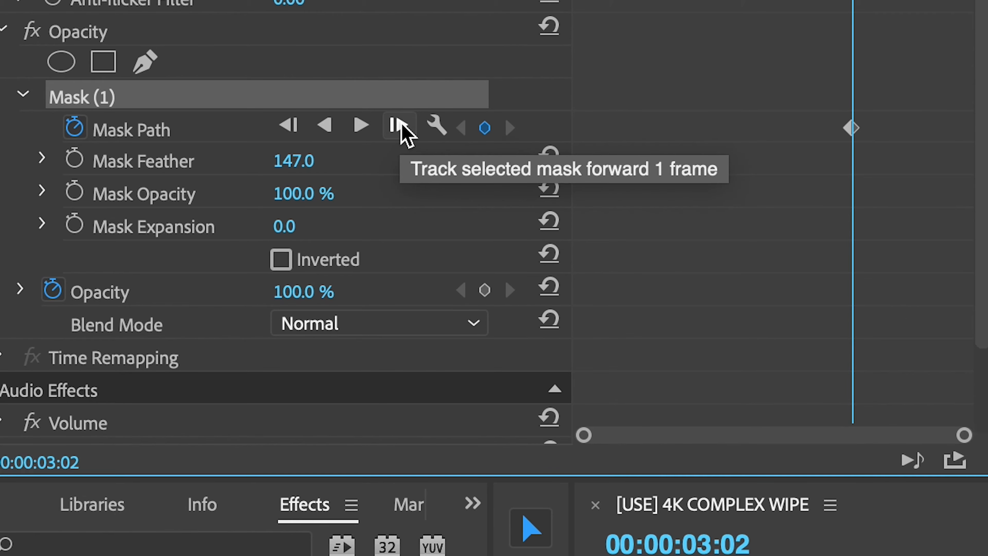
# Track the mask backward from 00:00:03:02 and stop tracking at 00:00:02:17.
pyautogui.click(362, 126)
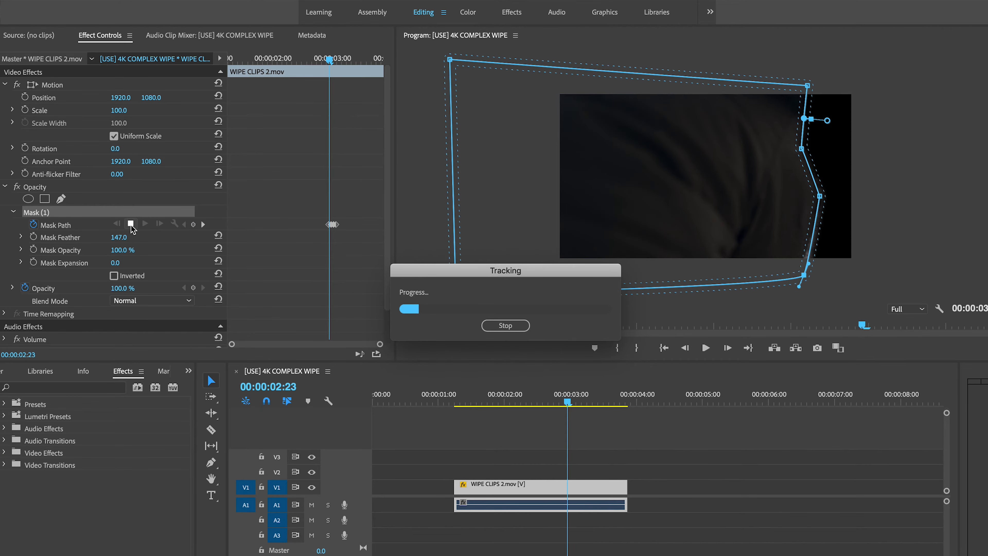
pyautogui.click(505, 326)
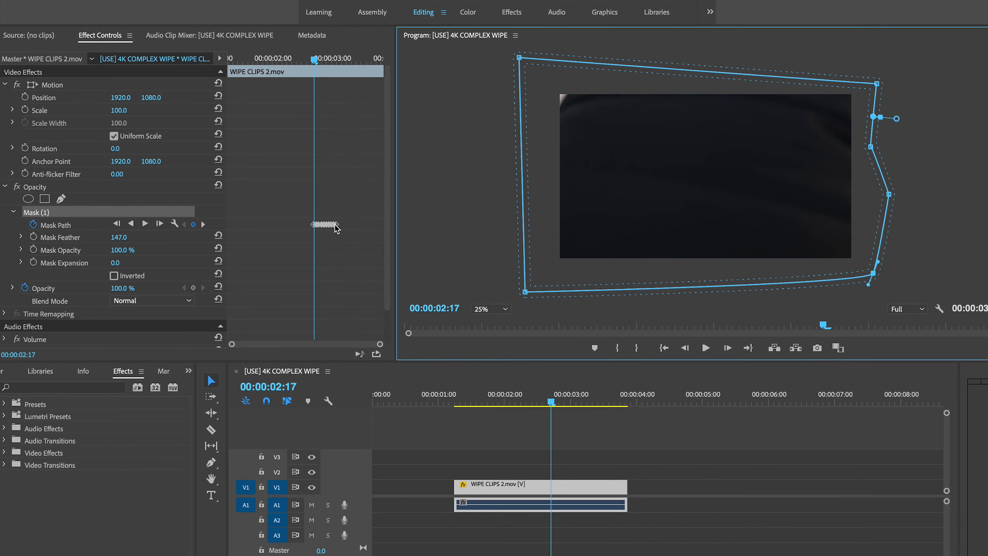
# Reposition the mask by hand over the passing person and track it forward one frame to 00:00:03:05.
pyautogui.click(338, 197)
pyautogui.press('Right')
pyautogui.press('Right')
pyautogui.press('Right')
pyautogui.press('Right')
pyautogui.moveTo(658, 206); pyautogui.dragTo(662, 177)
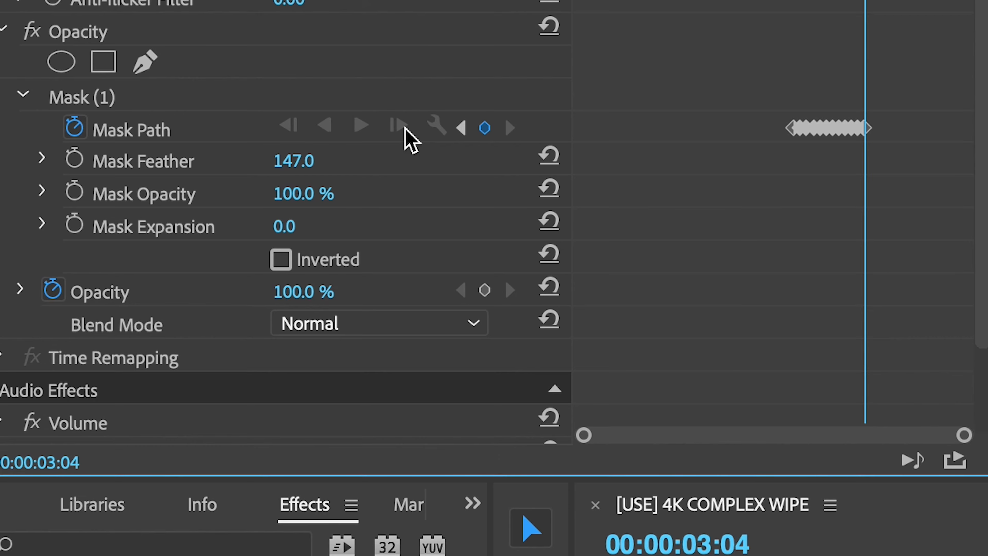
pyautogui.click(159, 223)
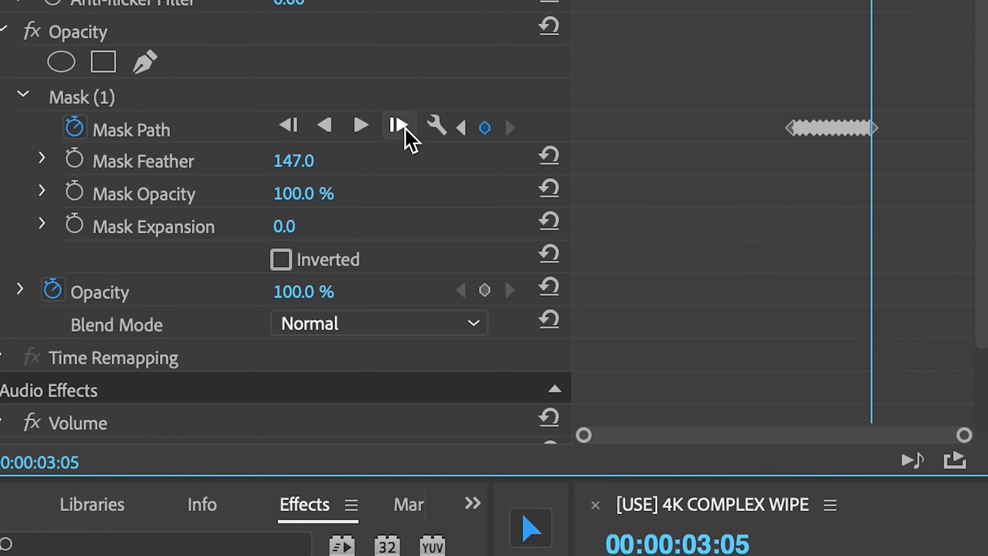
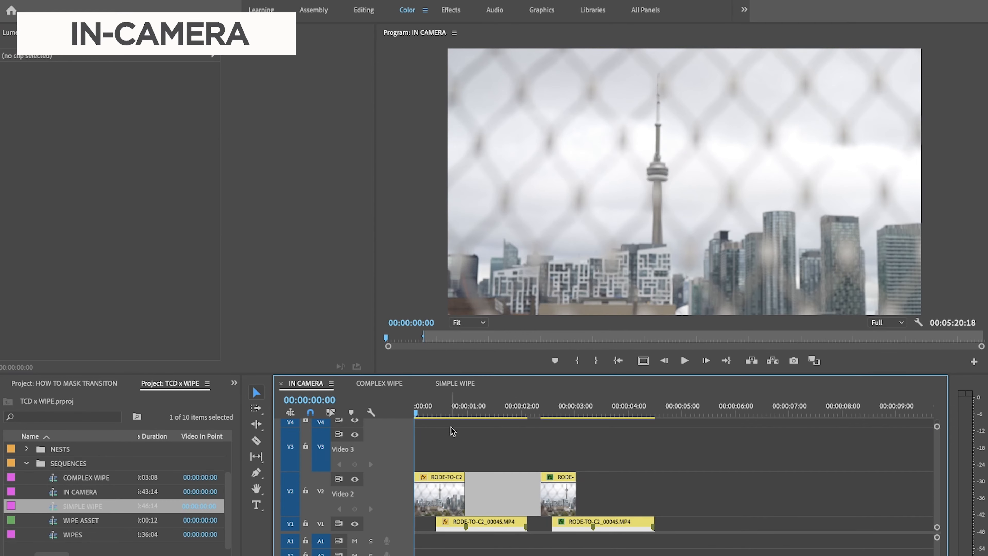
# Try moving all clips after the first skyline clip further along the IN CAMERA timeline and play the separated shots.
pyautogui.press('a')
pyautogui.moveTo(491, 521)
pyautogui.mouseDown()
pyautogui.moveTo(517, 521)
pyautogui.moveTo(501, 519)
pyautogui.mouseUp()
pyautogui.press('v')
pyautogui.click(516, 470)
pyautogui.press('a')
pyautogui.press('v')
pyautogui.click(518, 462)
pyautogui.press('space')
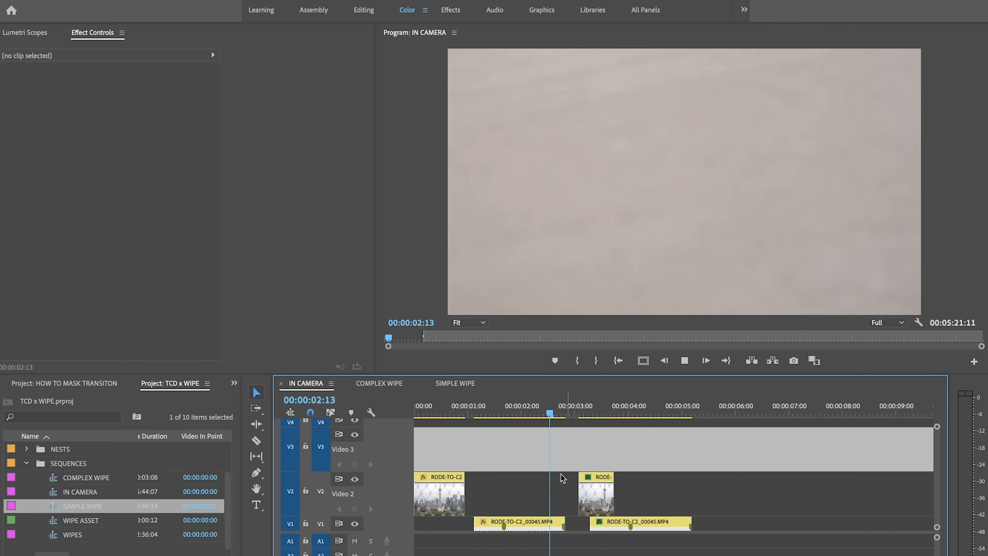
# Return to the start of the sequence and undo the clip shifts.
pyautogui.moveTo(438, 410); pyautogui.dragTo(403, 411)
pyautogui.hotkey('ctrl', 'z')
pyautogui.hotkey('ctrl', 'z')
# Play back the in-camera transitions, including the colour-tinted second pair of clips.
pyautogui.press('space')
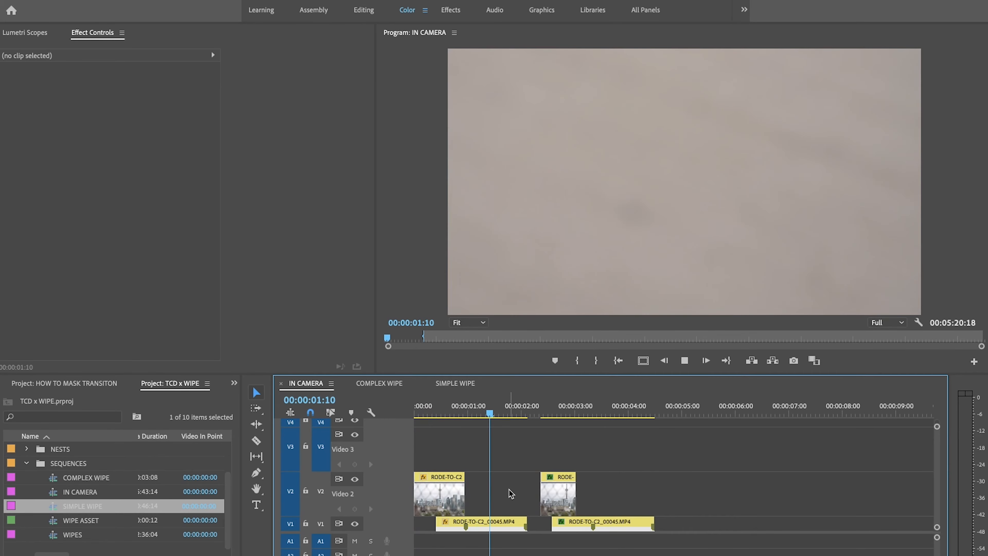
pyautogui.click(421, 407)
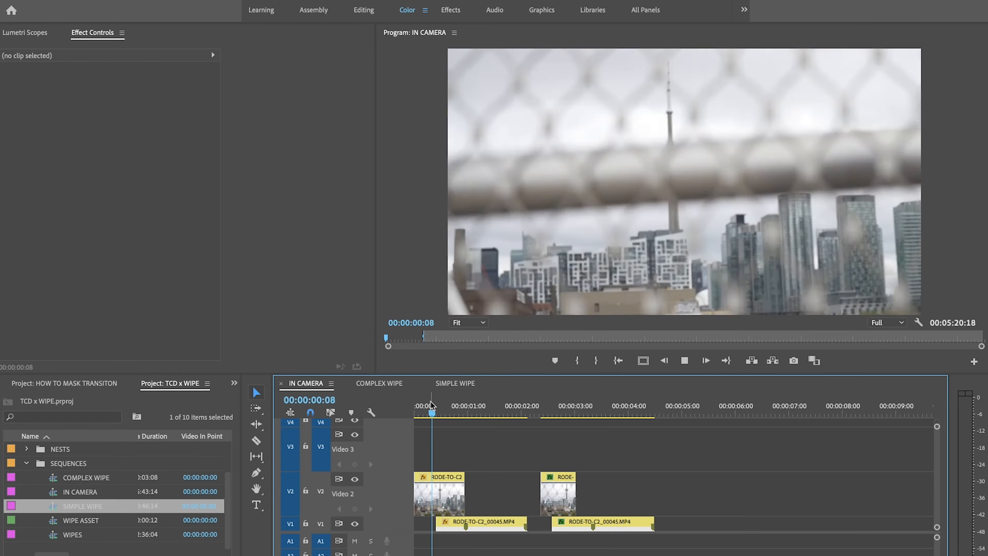
pyautogui.click(450, 407)
pyautogui.press('space')
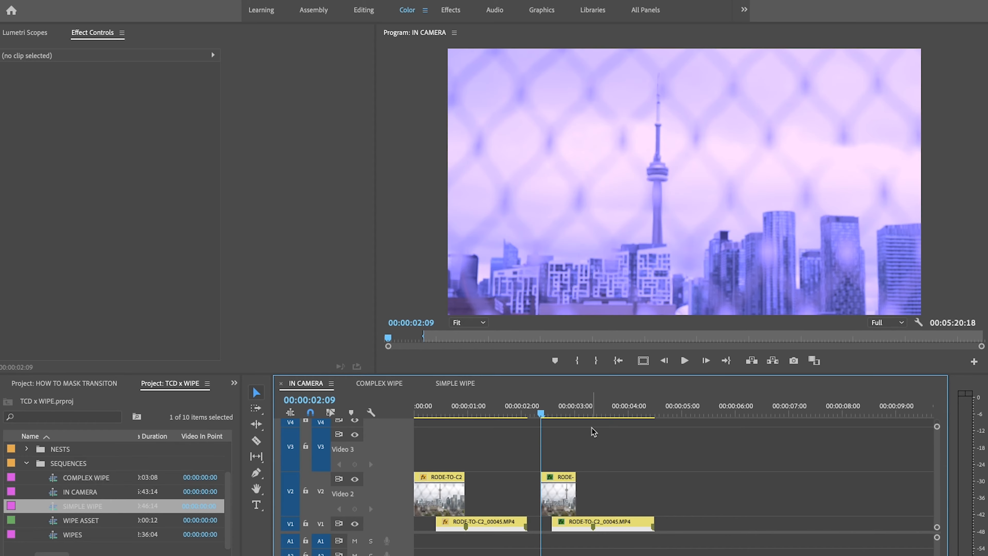
pyautogui.press('space')
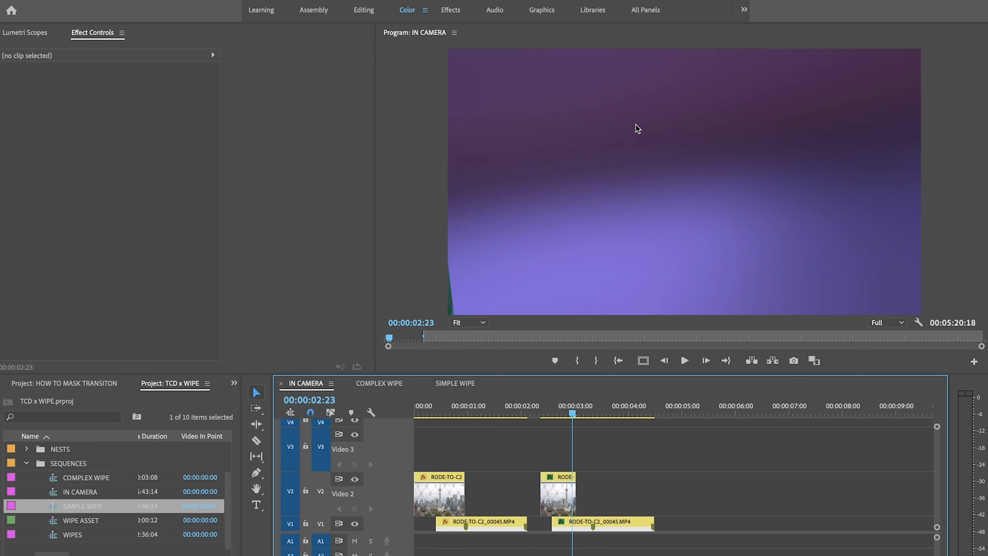
# Step back and forth between 00:00:02:22 and 00:00:03:04 to examine the cut from the purple skyline to the green train shot.
pyautogui.press('Right')
pyautogui.press('Right')
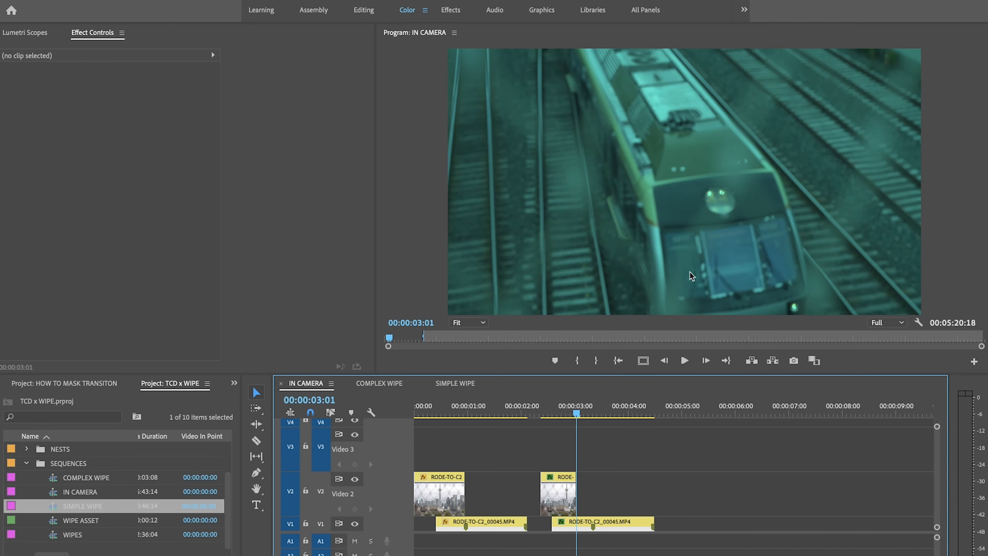
pyautogui.press('Left')
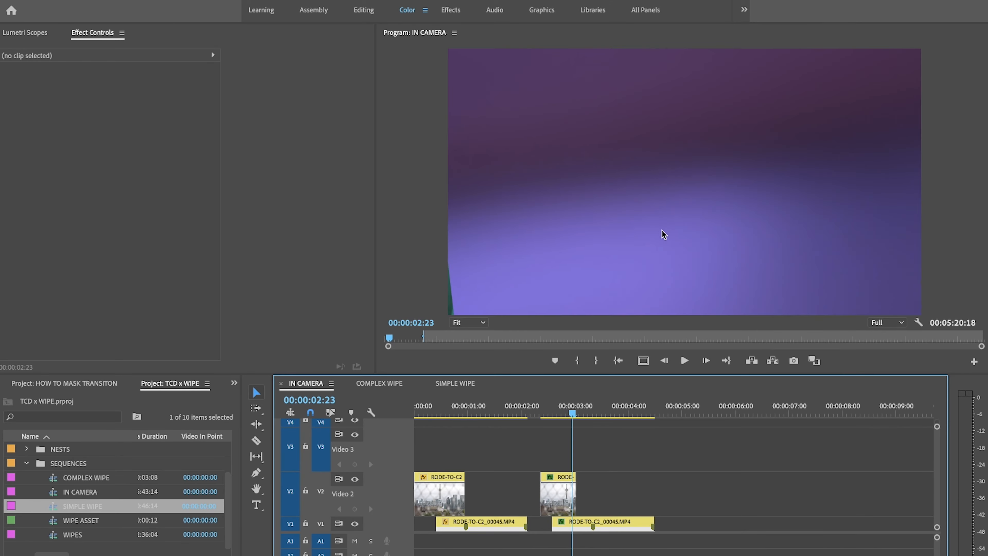
pyautogui.press('Right')
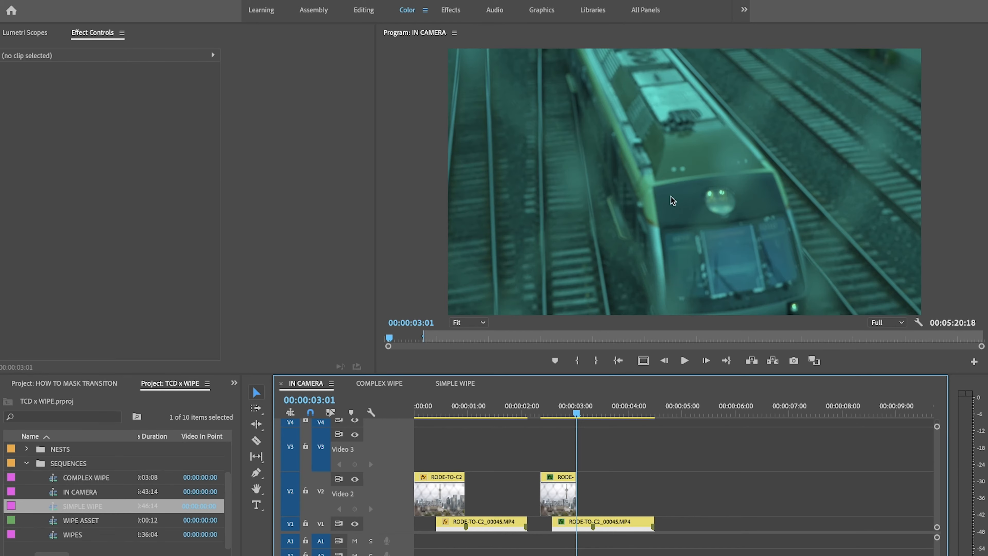
pyautogui.press('Left')
pyautogui.press('Left')
pyautogui.press('Left')
pyautogui.press('Left')
pyautogui.press('Right')
pyautogui.press('Right')
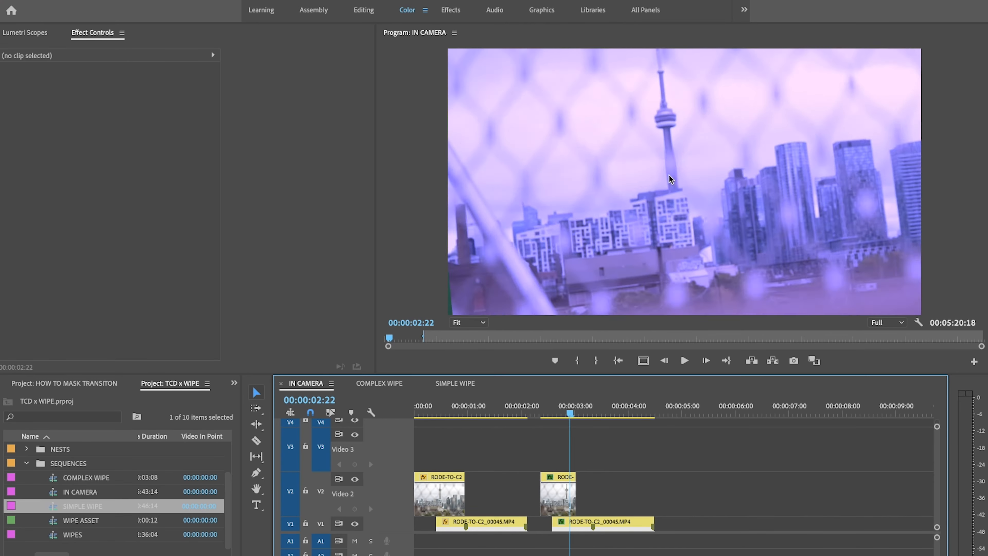
pyautogui.press('Right')
pyautogui.press('Right')
pyautogui.press('Right')
pyautogui.press('Right')
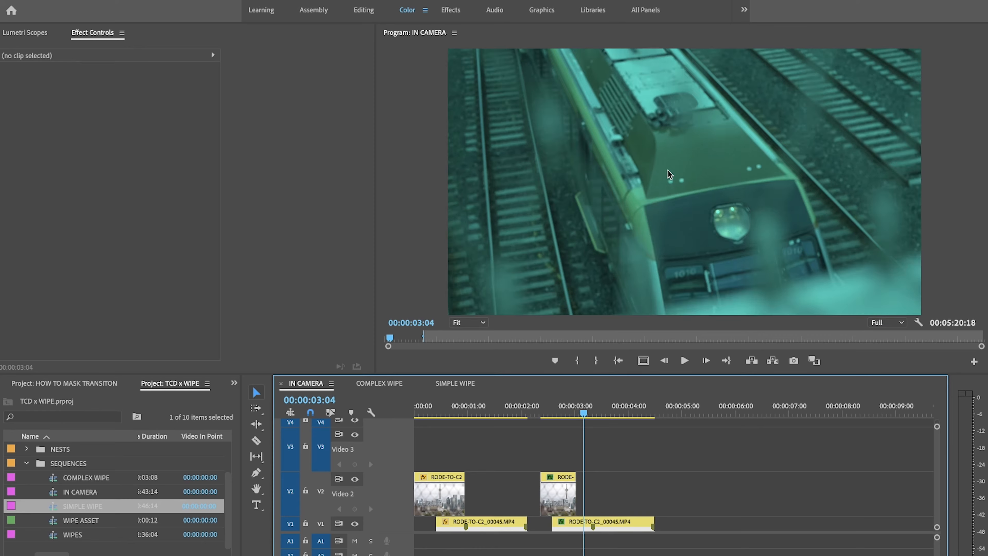
# Step a few frames back and forth around 00:00:03:01 in the train shot and replay the sequence from its start.
pyautogui.press('Left')
pyautogui.press('Left')
pyautogui.press('Left')
pyautogui.press('Left')
pyautogui.press('Left')
pyautogui.press('Right')
pyautogui.press('Right')
pyautogui.press('Right')
pyautogui.press('Right')
pyautogui.press('Right')
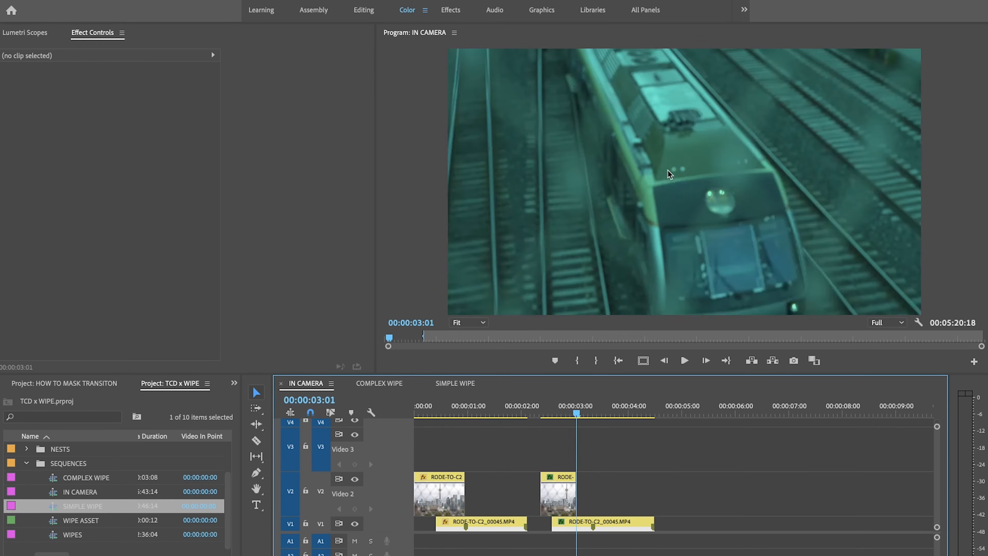
pyautogui.press('Home')
pyautogui.press('space')
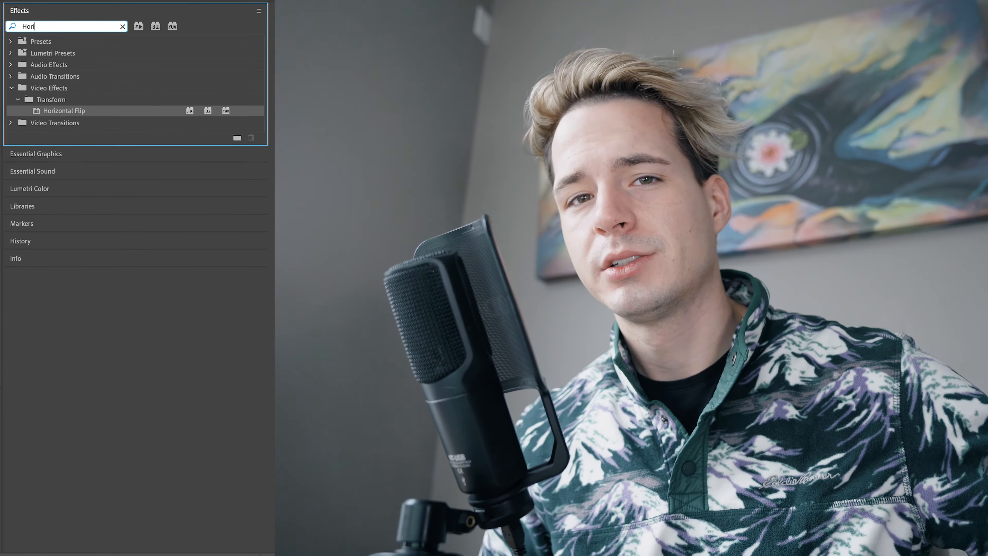
# Search the effects for Horizontal Flip and select that effect.
pyautogui.write('zontal Flip')
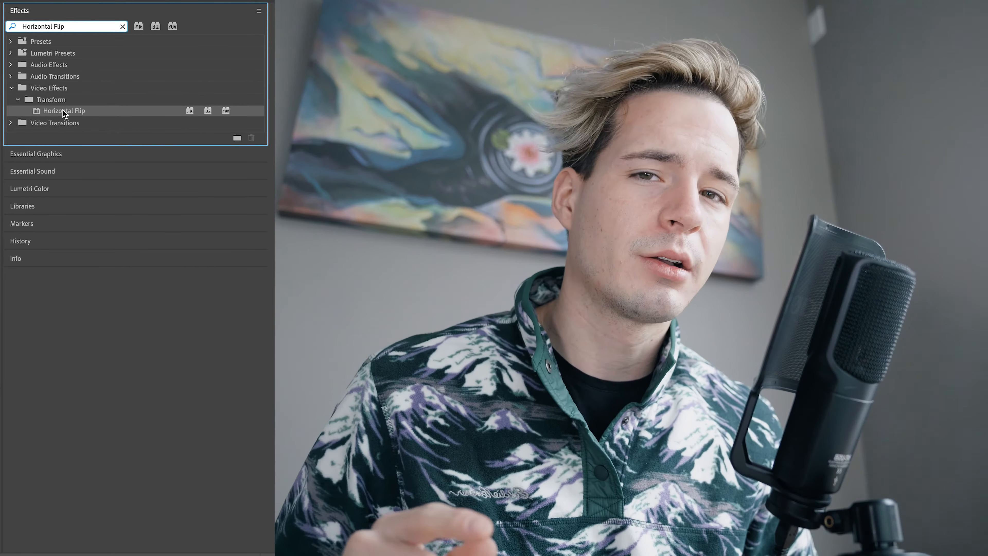
pyautogui.click(63, 110)
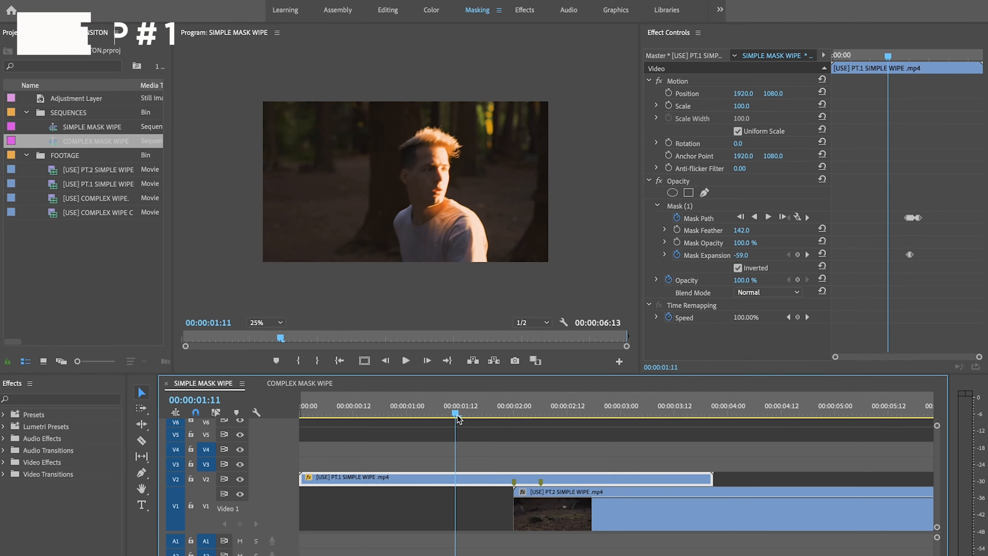
# With V1 hidden, keyframe the PT.1 clip's Position from 1920.0, 1080.0 at 00:00:02:00 to 3174.0, 1080.0 so it slides out of frame.
pyautogui.moveTo(458, 419); pyautogui.dragTo(504, 419)
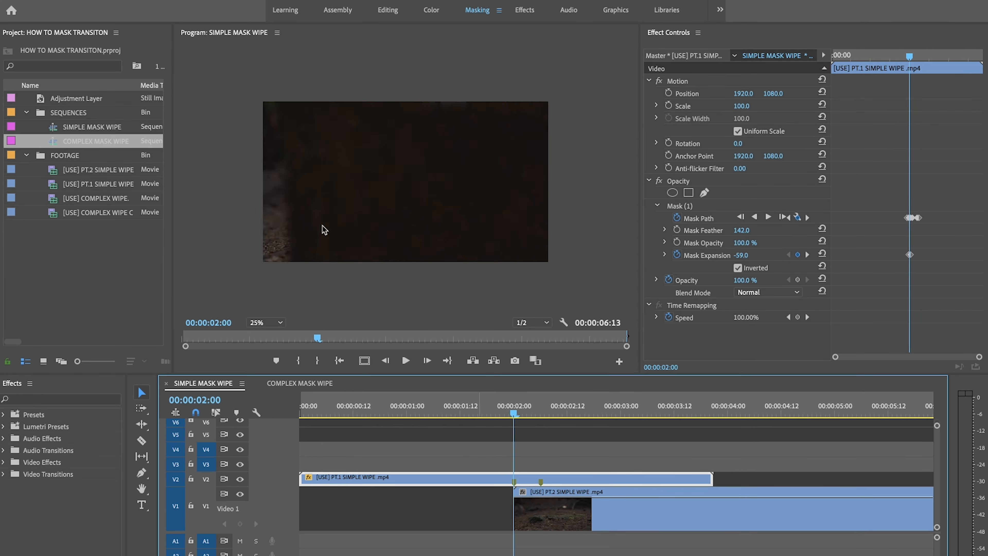
pyautogui.click(698, 83)
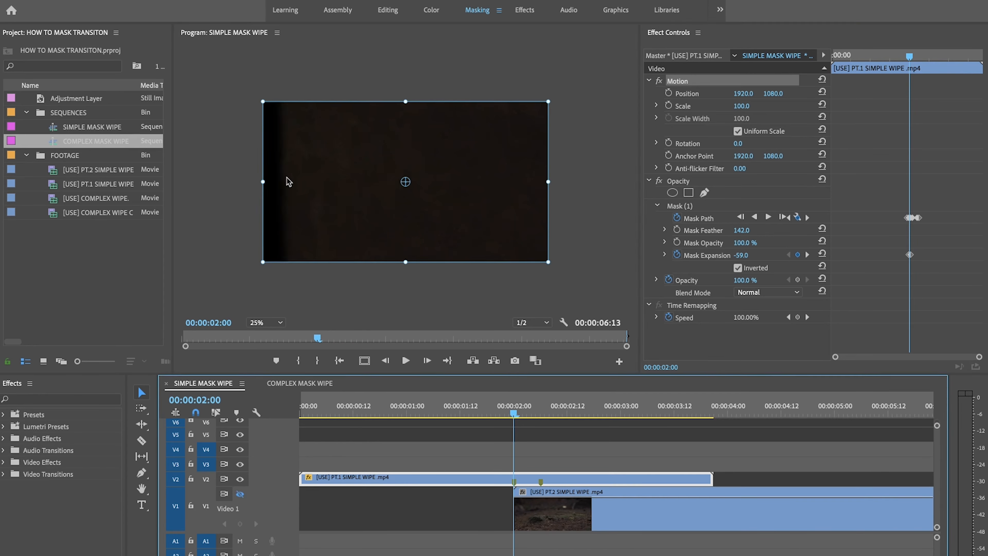
pyautogui.moveTo(518, 416)
pyautogui.mouseDown()
pyautogui.moveTo(535, 423)
pyautogui.moveTo(480, 423)
pyautogui.moveTo(506, 426)
pyautogui.mouseUp()
pyautogui.click(669, 93)
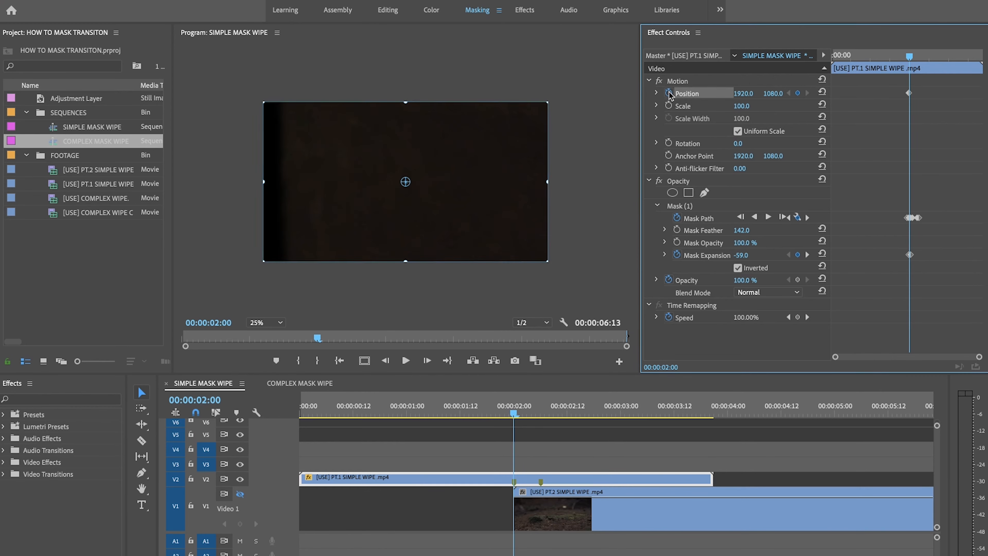
pyautogui.moveTo(921, 58); pyautogui.dragTo(781, 75)
# Play back and scrub the simple wipe around 00:00:02:03, and select the 4K COMPLEX WIPE clip in the COMPLEX MASK WIPE sequence.
pyautogui.press('space')
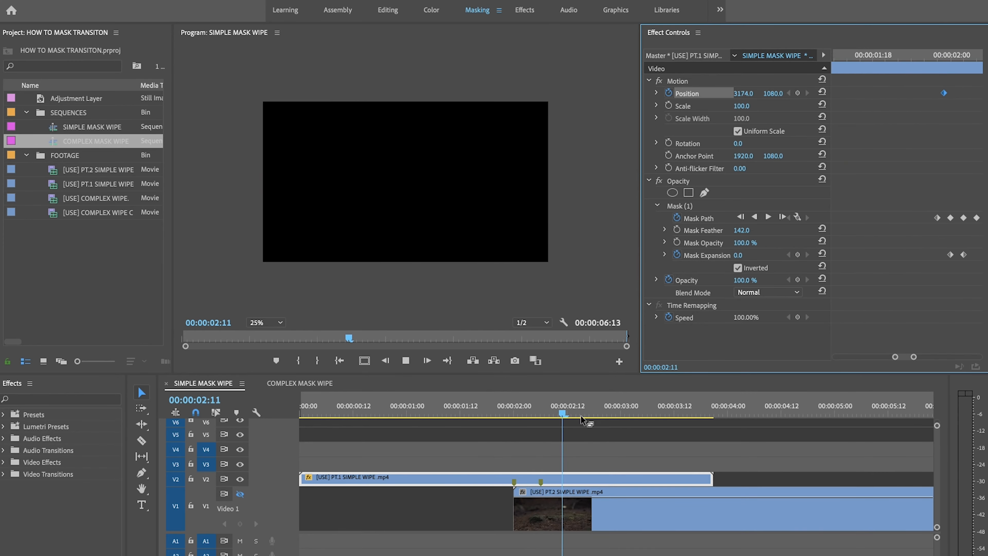
pyautogui.click(457, 408)
pyautogui.press('space')
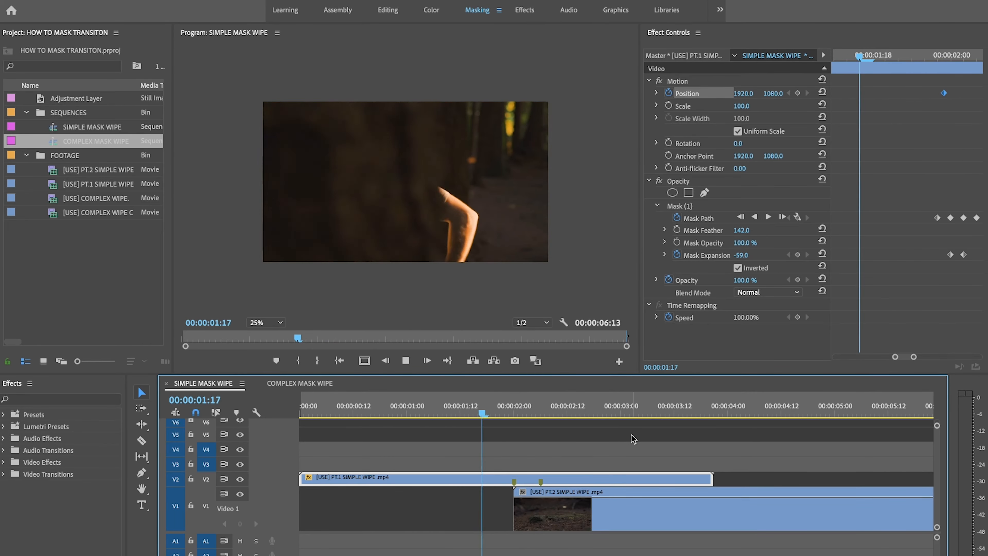
pyautogui.click(633, 437)
pyautogui.press('-')
pyautogui.moveTo(444, 413); pyautogui.dragTo(355, 408)
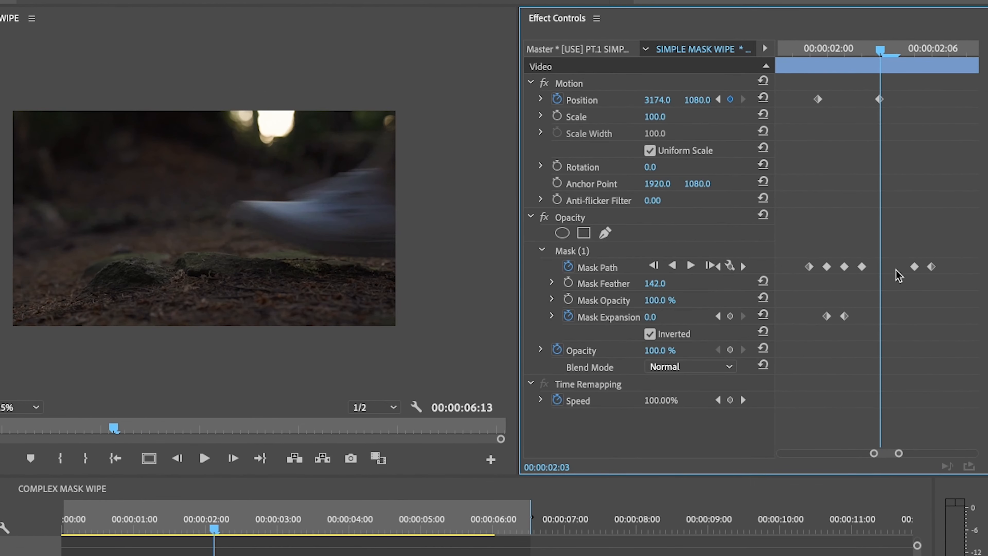
pyautogui.press('Left')
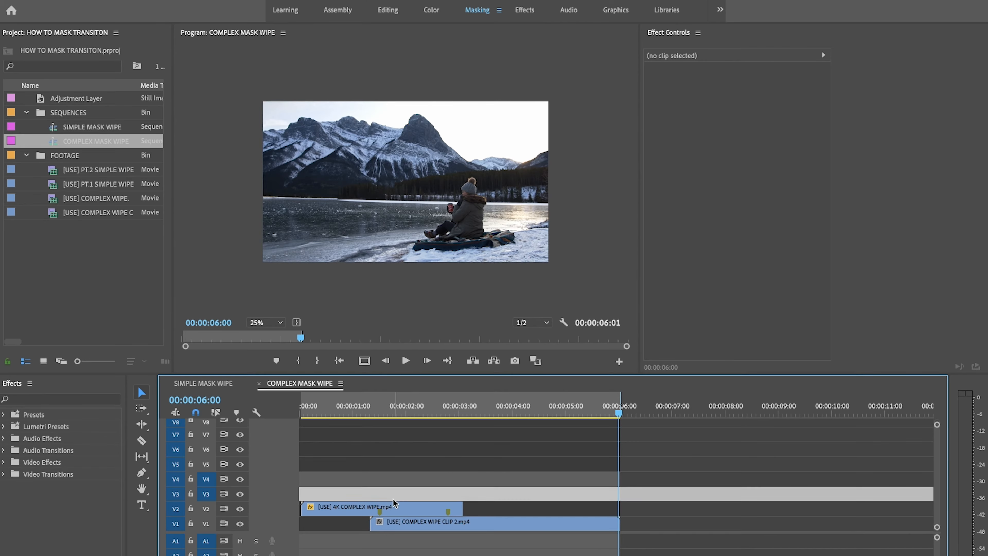
pyautogui.click(393, 513)
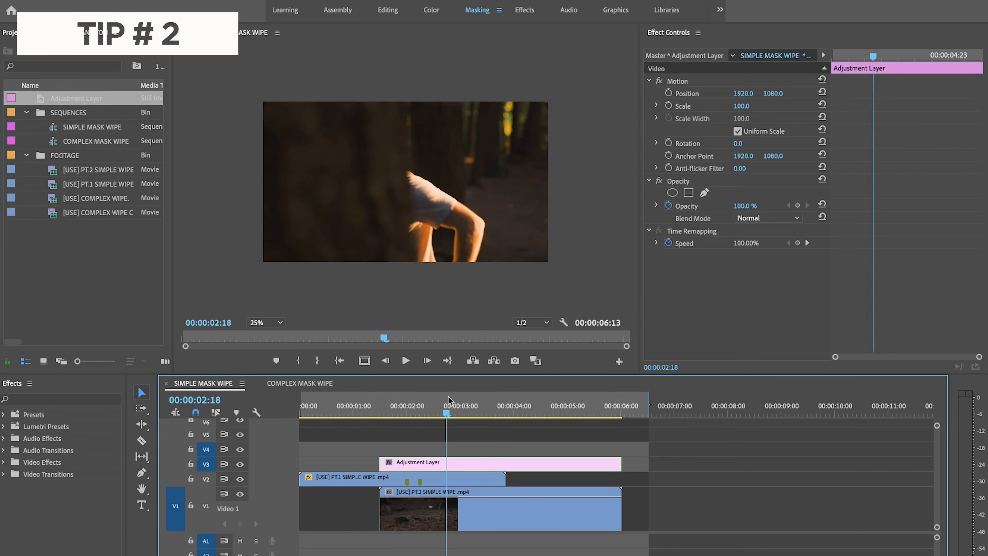
# Apply the Directional Blur effect to the adjustment layer in SIMPLE MASK WIPE, with the playhead at 00:00:02:01.
pyautogui.press('space')
pyautogui.click(440, 451)
pyautogui.press('=')
pyautogui.click(491, 464)
pyautogui.press('=')
pyautogui.moveTo(617, 413); pyautogui.dragTo(546, 413)
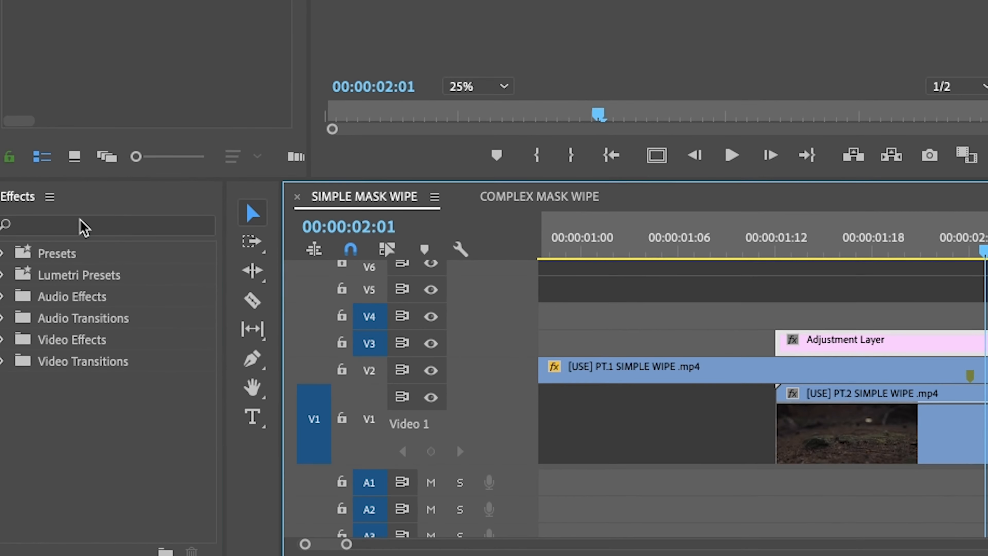
pyautogui.click(83, 226)
pyautogui.write('direc')
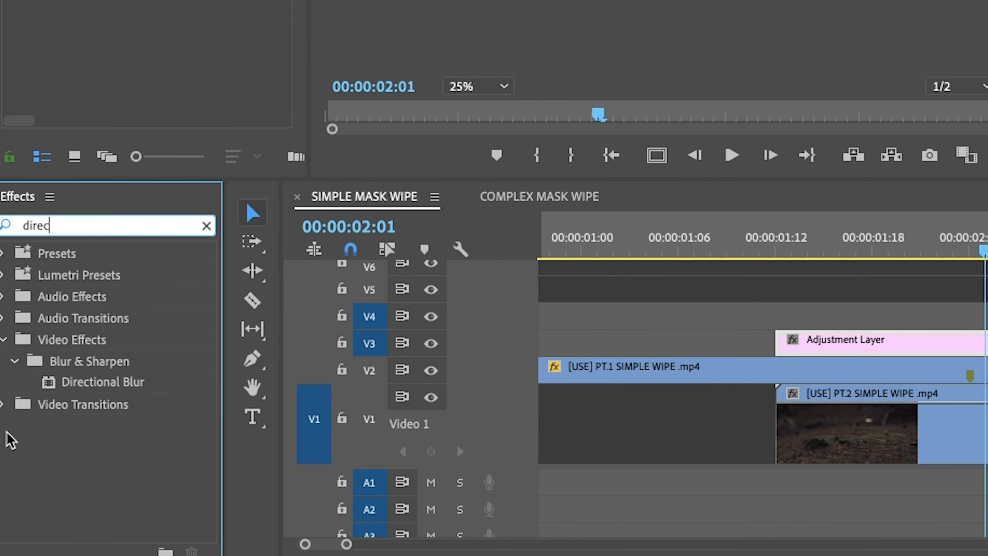
pyautogui.click(100, 380)
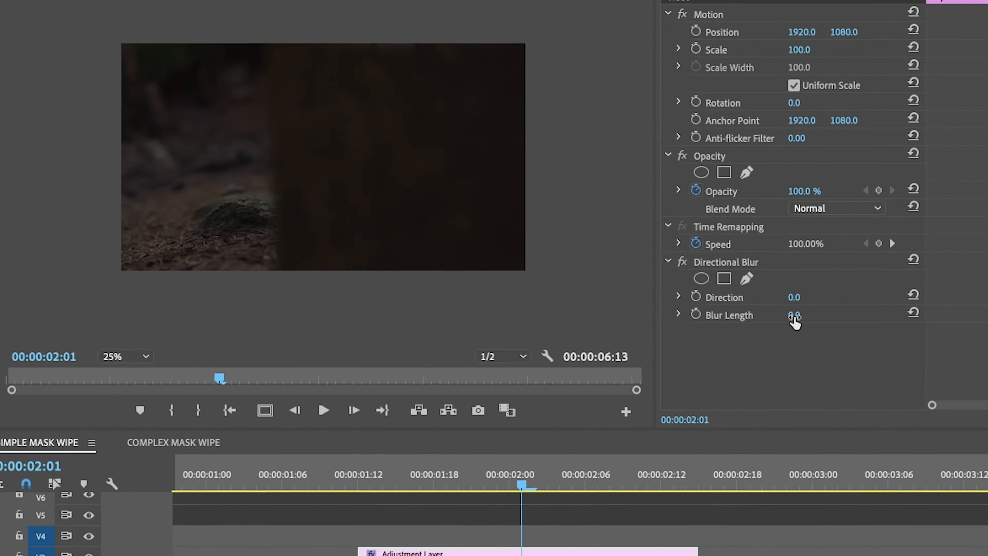
# Set the Directional Blur direction to 75.0° and keyframe Blur Length to 42.0 at 00:00:01:23, resetting it at the adjustment layer's start.
pyautogui.moveTo(693, 368); pyautogui.dragTo(700, 368)
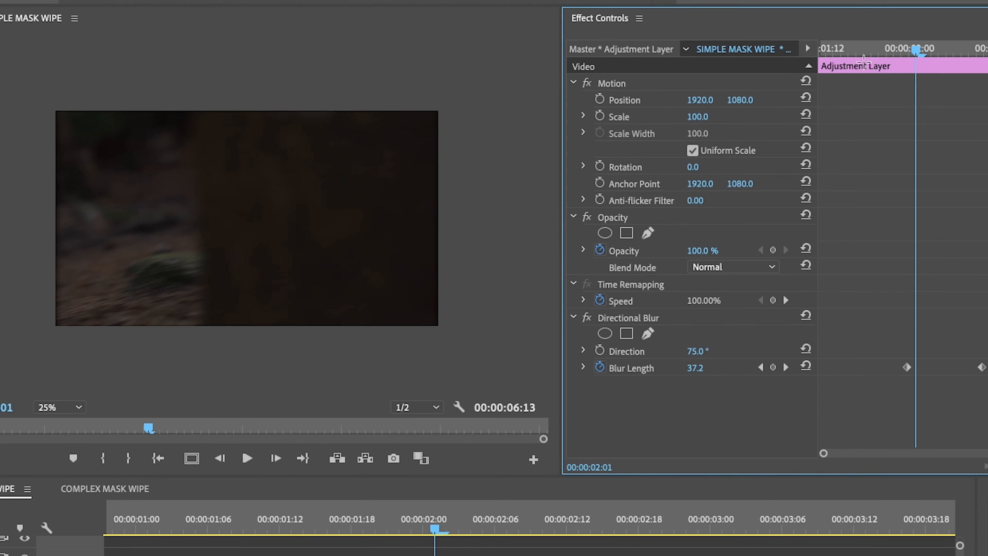
pyautogui.moveTo(863, 55); pyautogui.dragTo(821, 49)
pyautogui.click(806, 367)
# Play back the simple mask wipe several times to examine the directional blur through the transition.
pyautogui.press('space')
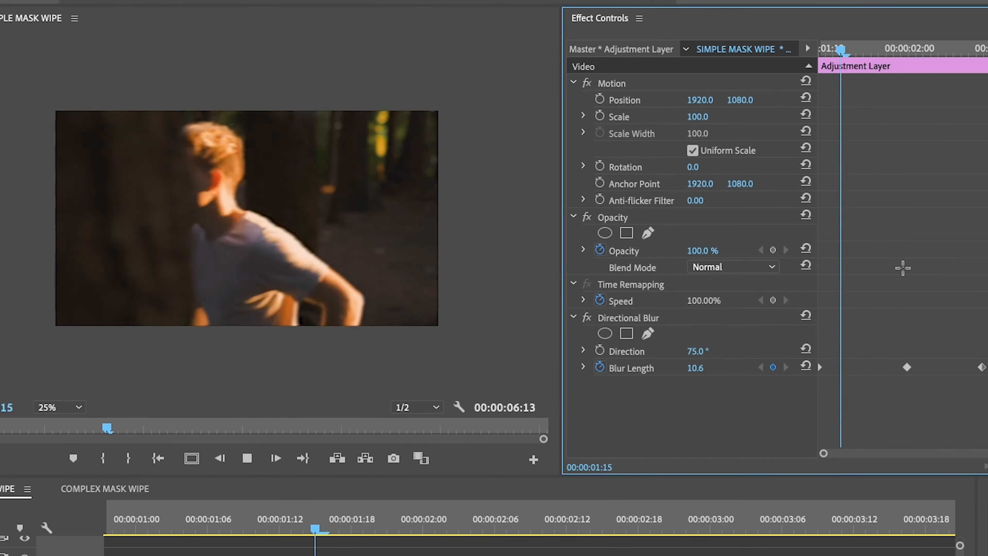
pyautogui.moveTo(467, 514); pyautogui.dragTo(342, 525)
pyautogui.press('space')
pyautogui.press('space')
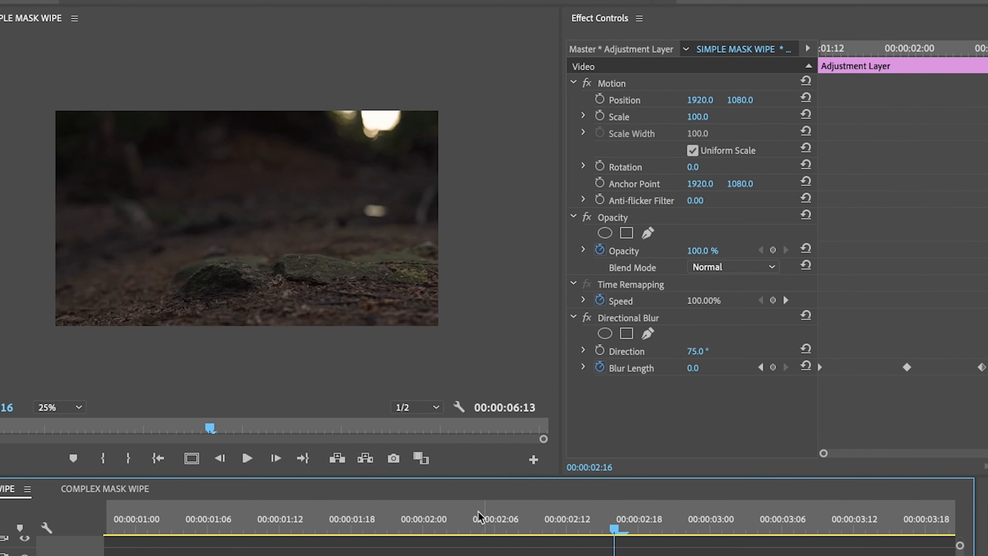
pyautogui.click(350, 514)
pyautogui.press('space')
pyautogui.press('space')
pyautogui.click(422, 503)
pyautogui.click(363, 514)
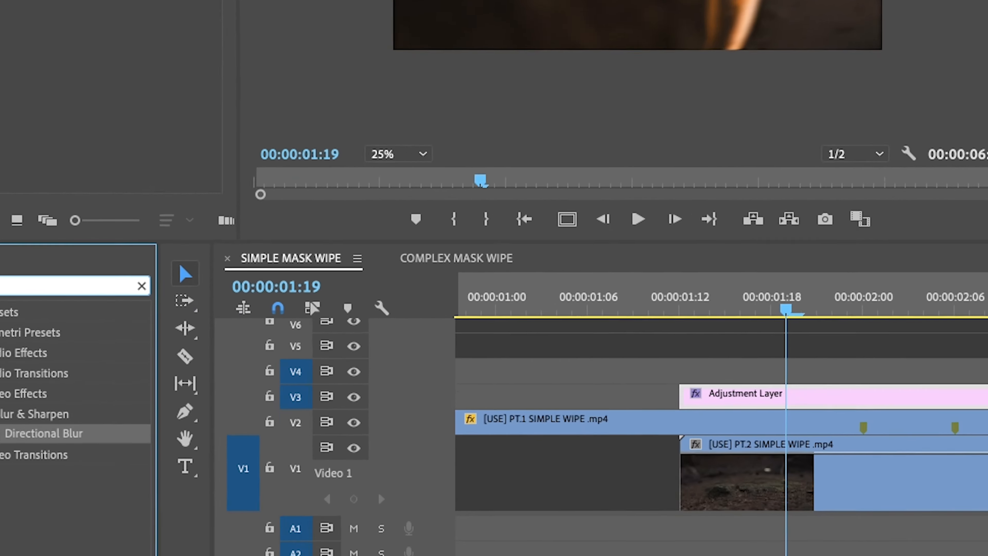
# Apply the Transform effect to the adjustment layer and place a Scale keyframe of 100.0 at the layer's start.
pyautogui.write('transfor')
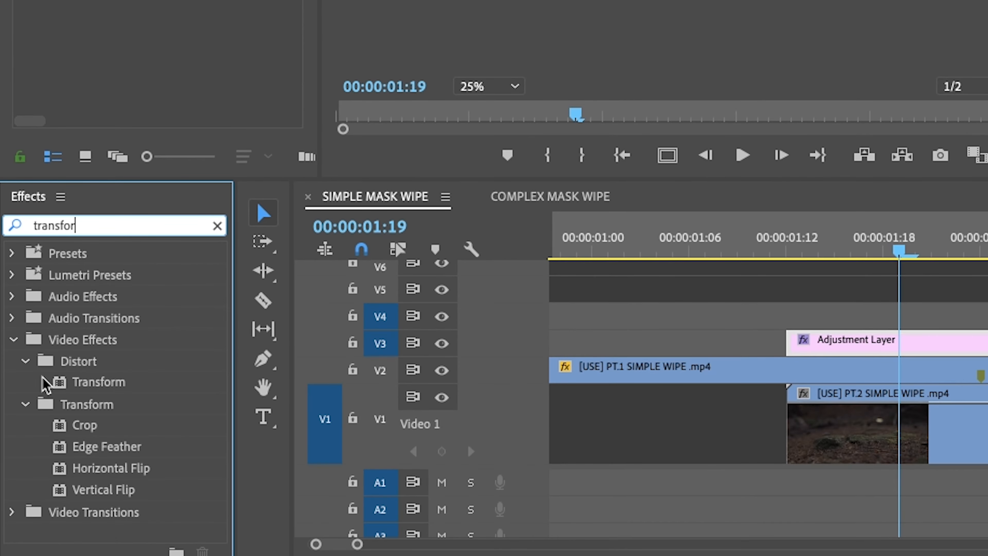
pyautogui.click(80, 381)
pyautogui.moveTo(88, 388); pyautogui.dragTo(856, 343)
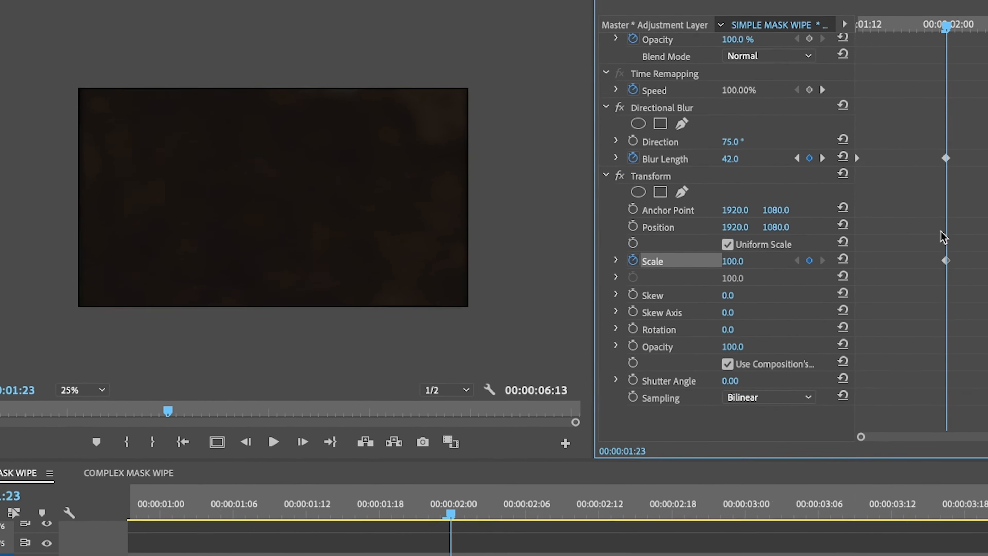
pyautogui.moveTo(946, 260); pyautogui.dragTo(791, 261)
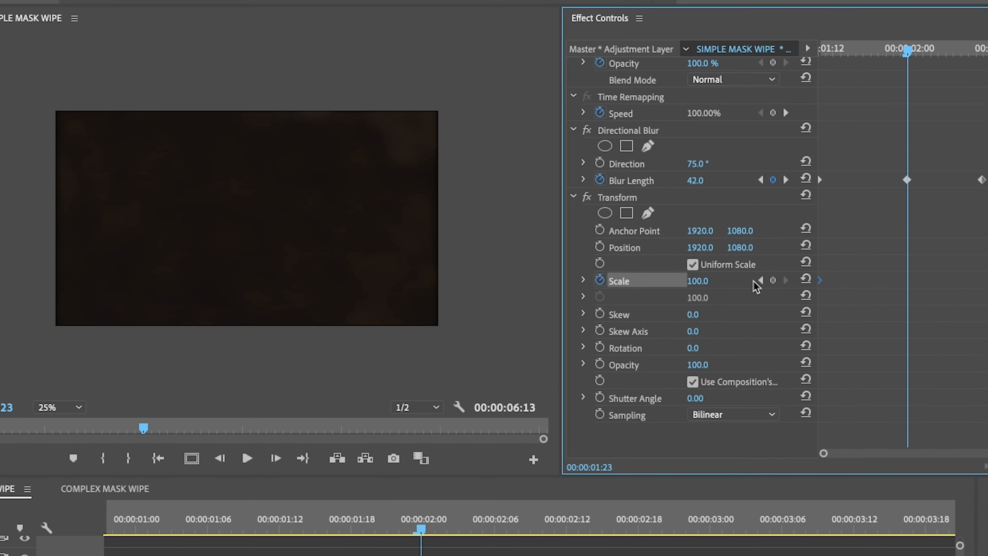